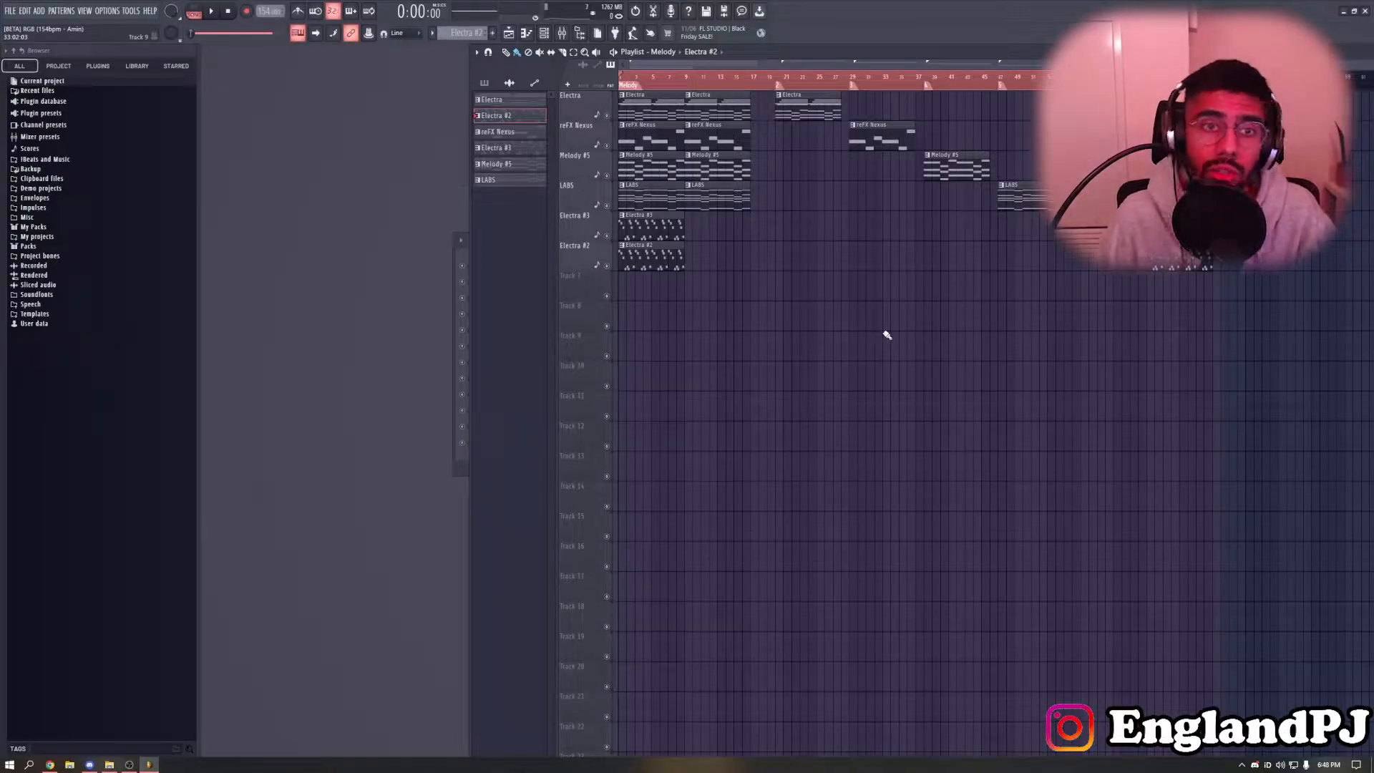
Switch the playlist from the Melody arrangement to the Beat arrangement
key("ctrl+a")
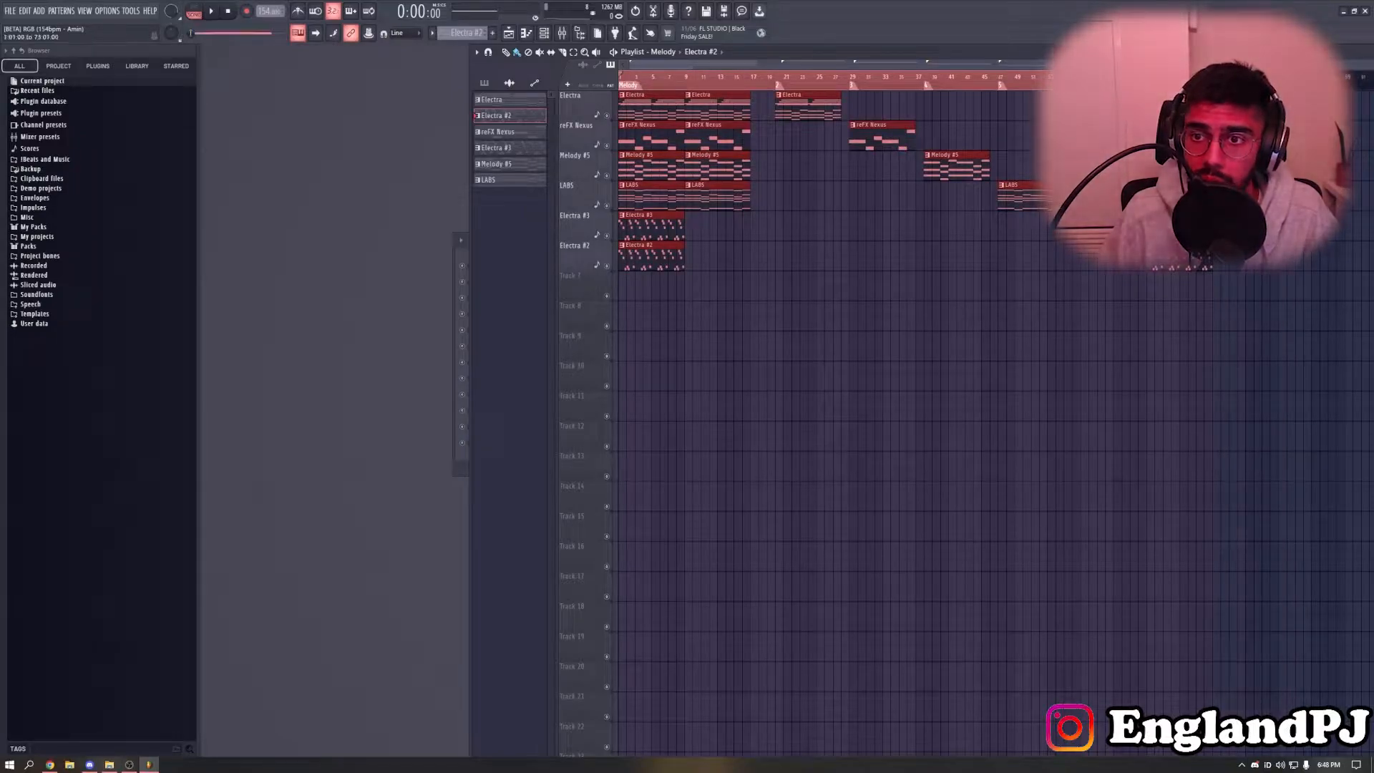
left_click(663, 51)
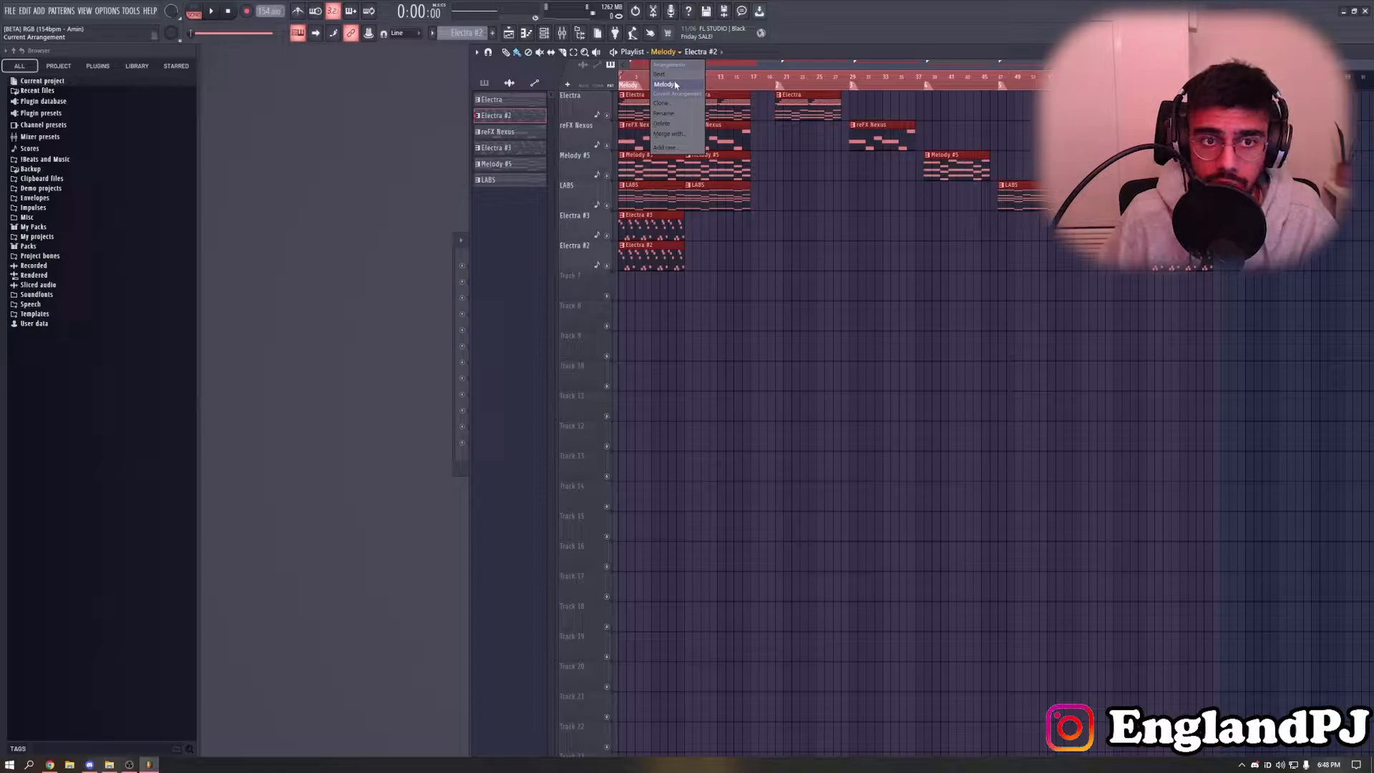
left_click(660, 75)
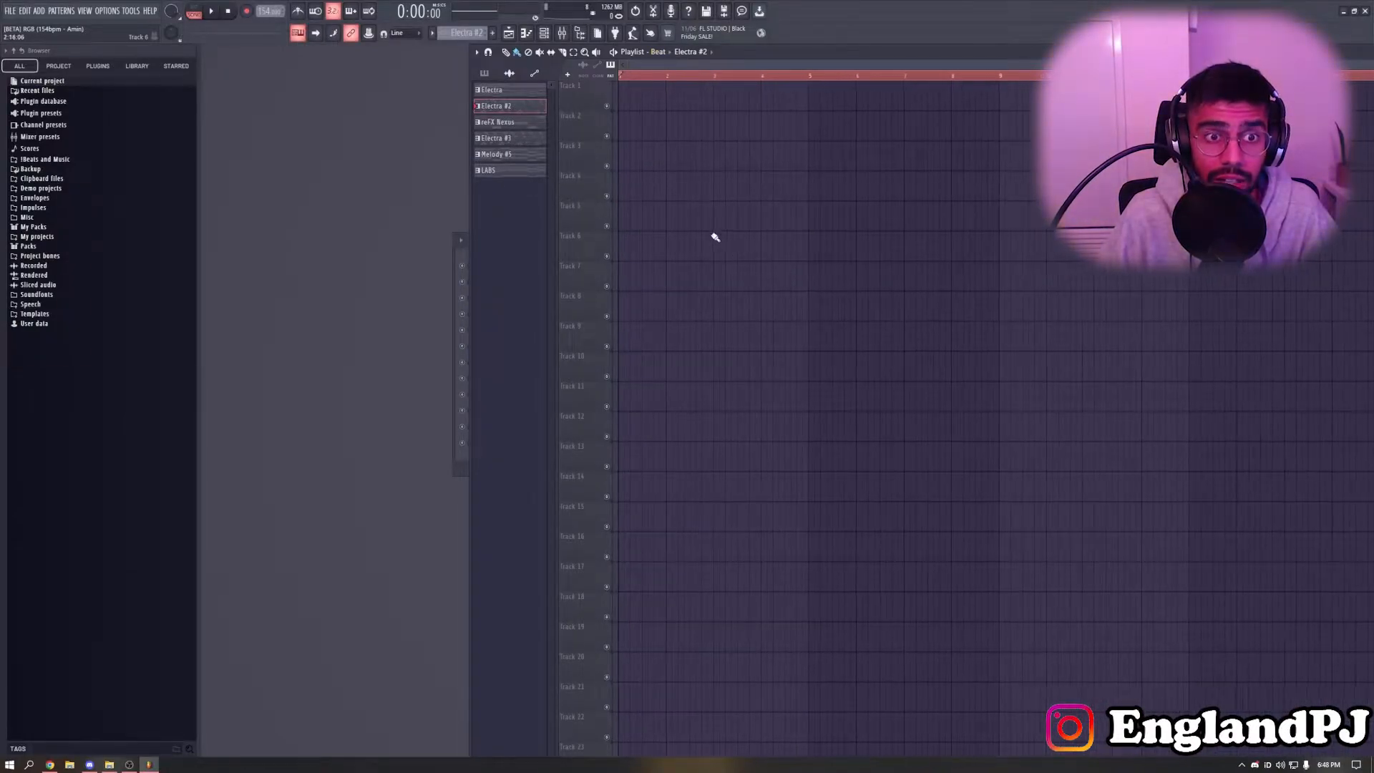
Place all six melody patterns, Electra through LABS, at bar 1 on playlist tracks 1 to 6
left_click(509, 170, "shift")
left_click_drag(503, 108, 622, 111)
scroll(834, 365, "down", 2)
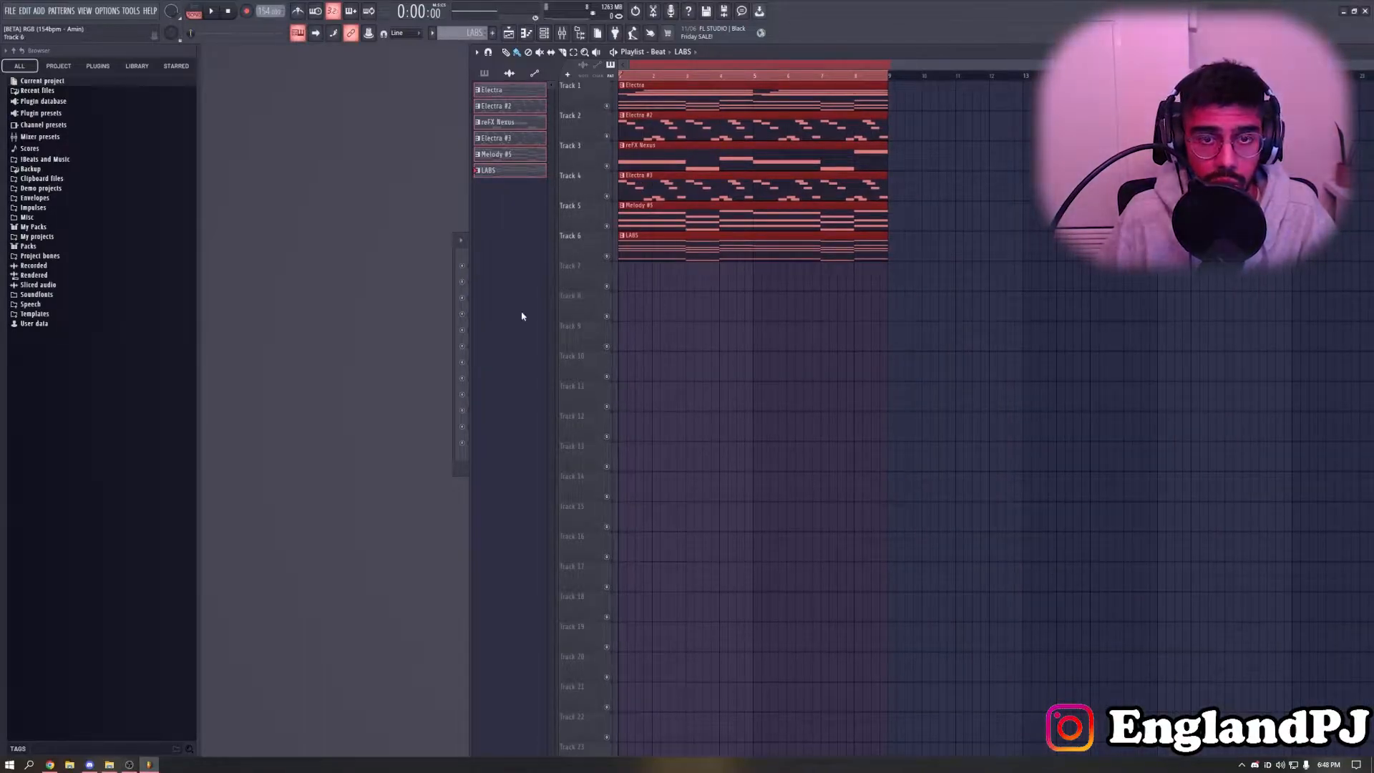
left_click(743, 339, "ctrl")
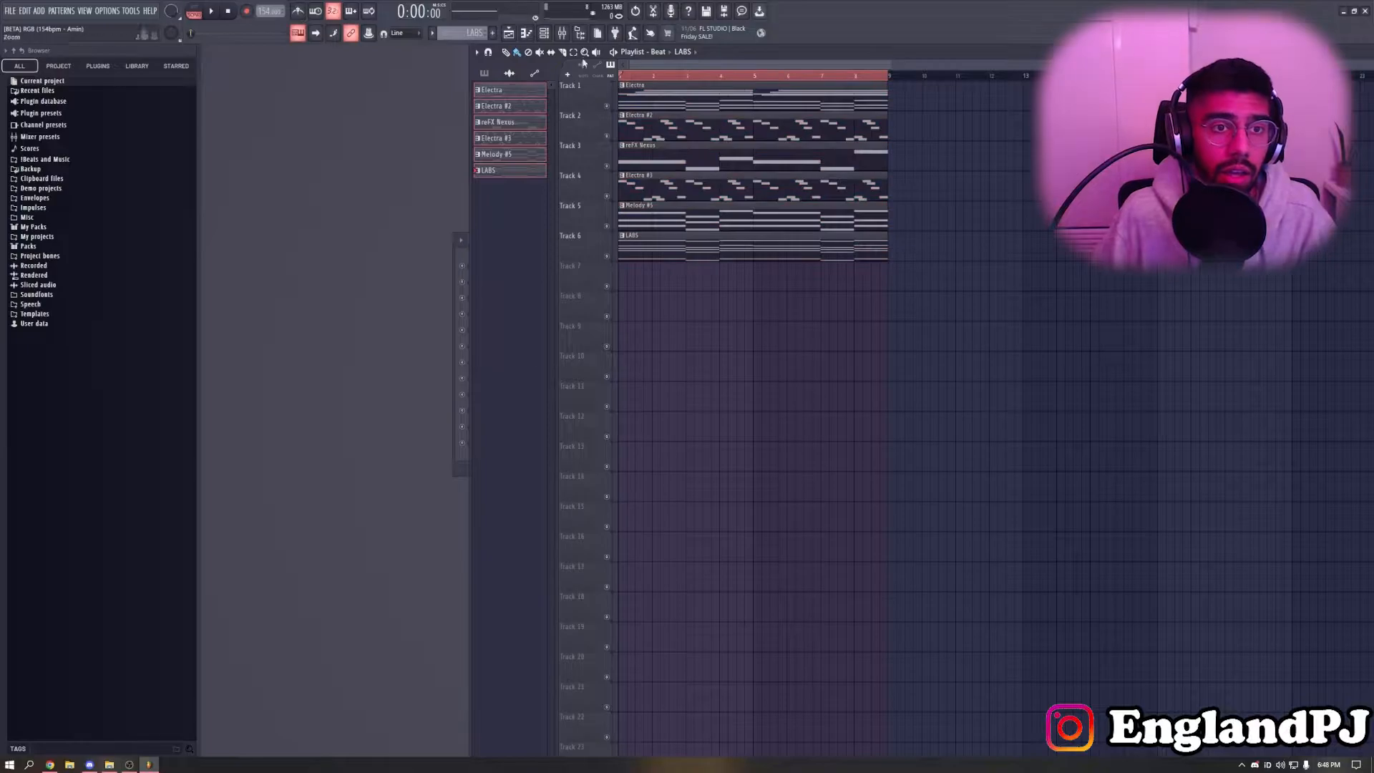
Add a new empty Pattern 7 on track 7 and extend its clip to match the eight-bar melody clips
scroll(445, 34, "up", 1)
left_click(664, 302)
left_click_drag(681, 303, 888, 304)
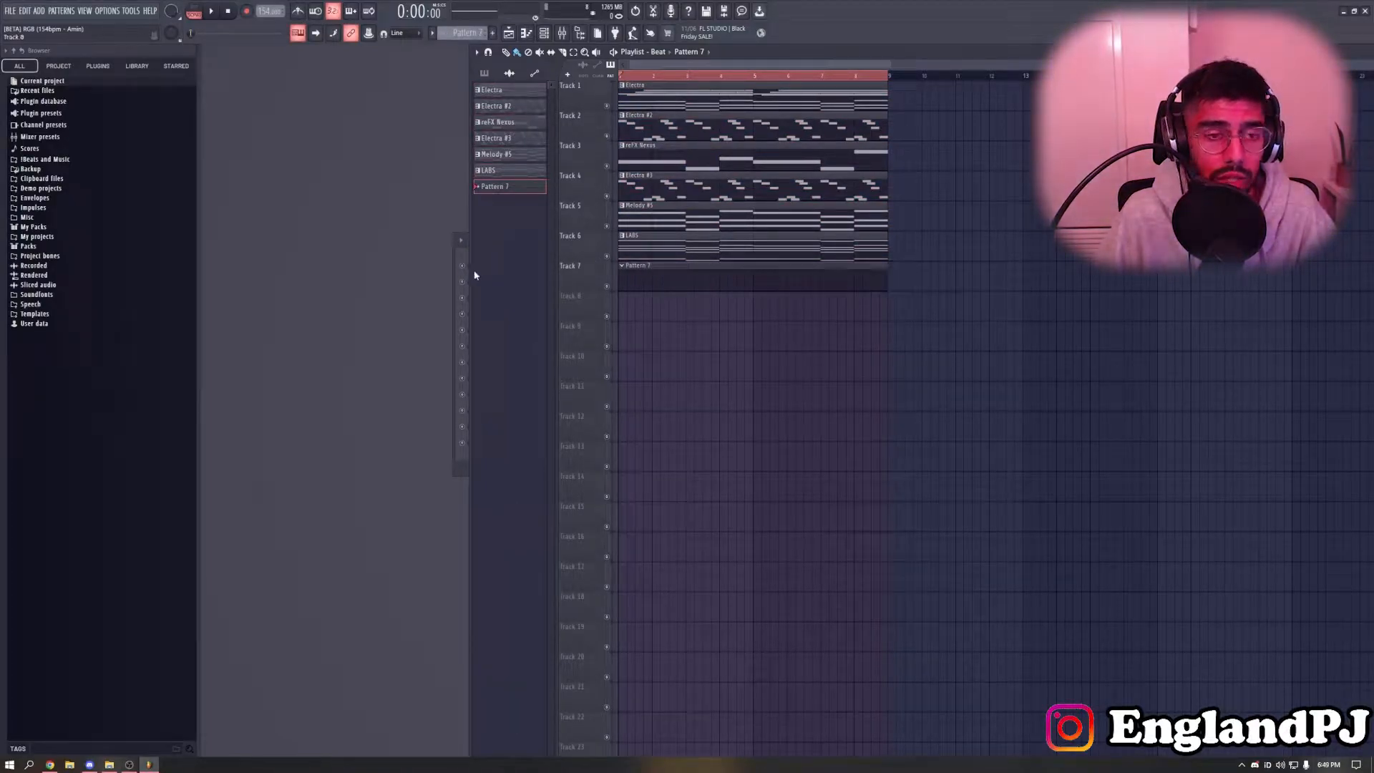
Show the channel rack and open the Wheezy (Shows the Screen) Drumkit folder inside My Packs
left_click(462, 256)
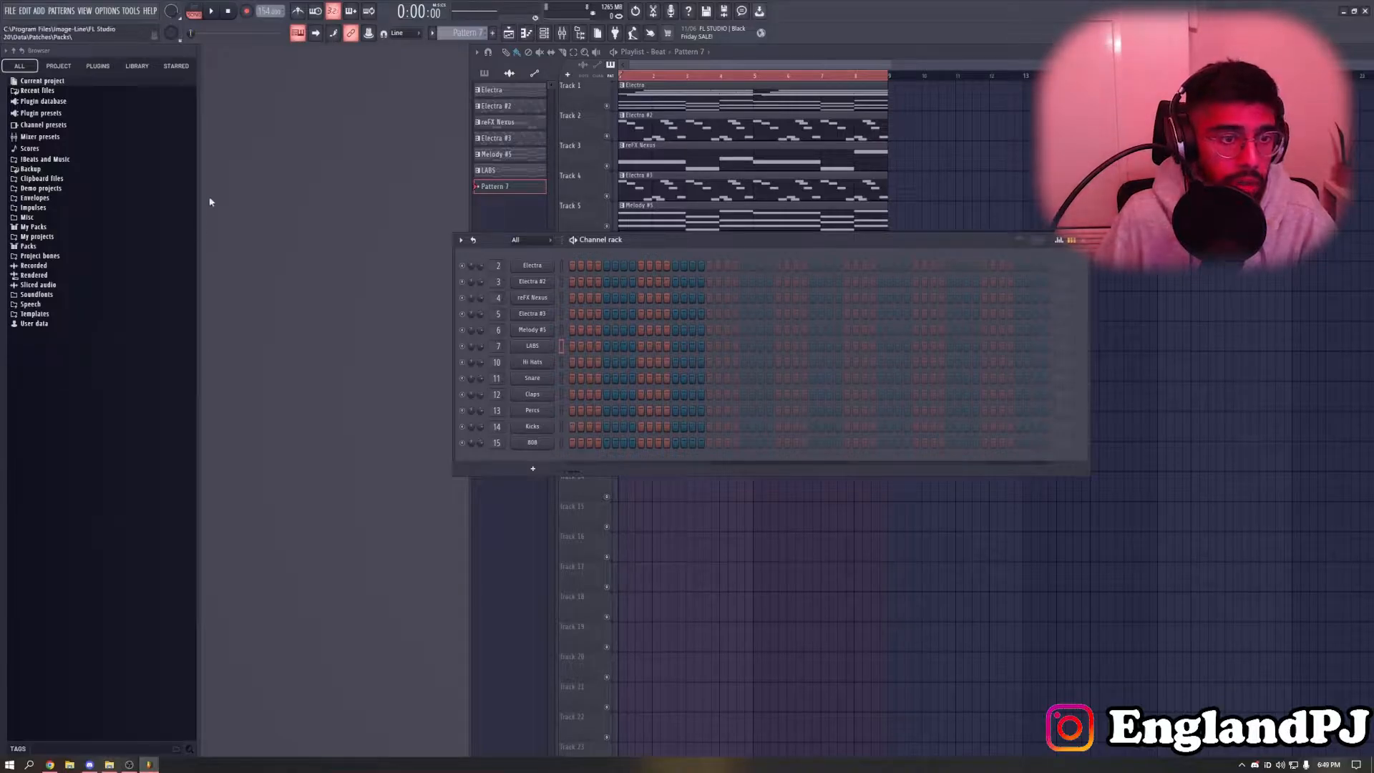
left_click(33, 227)
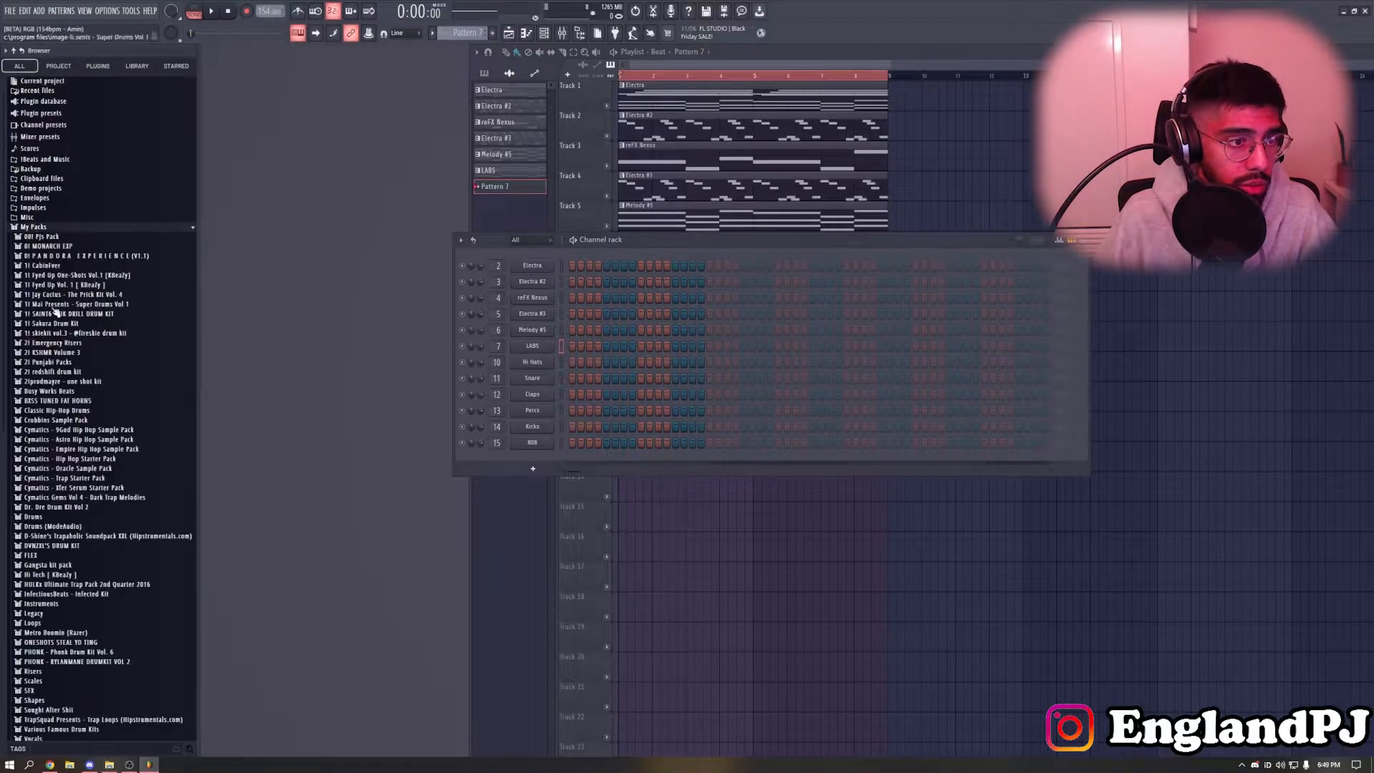
scroll(92, 592, "down", 3)
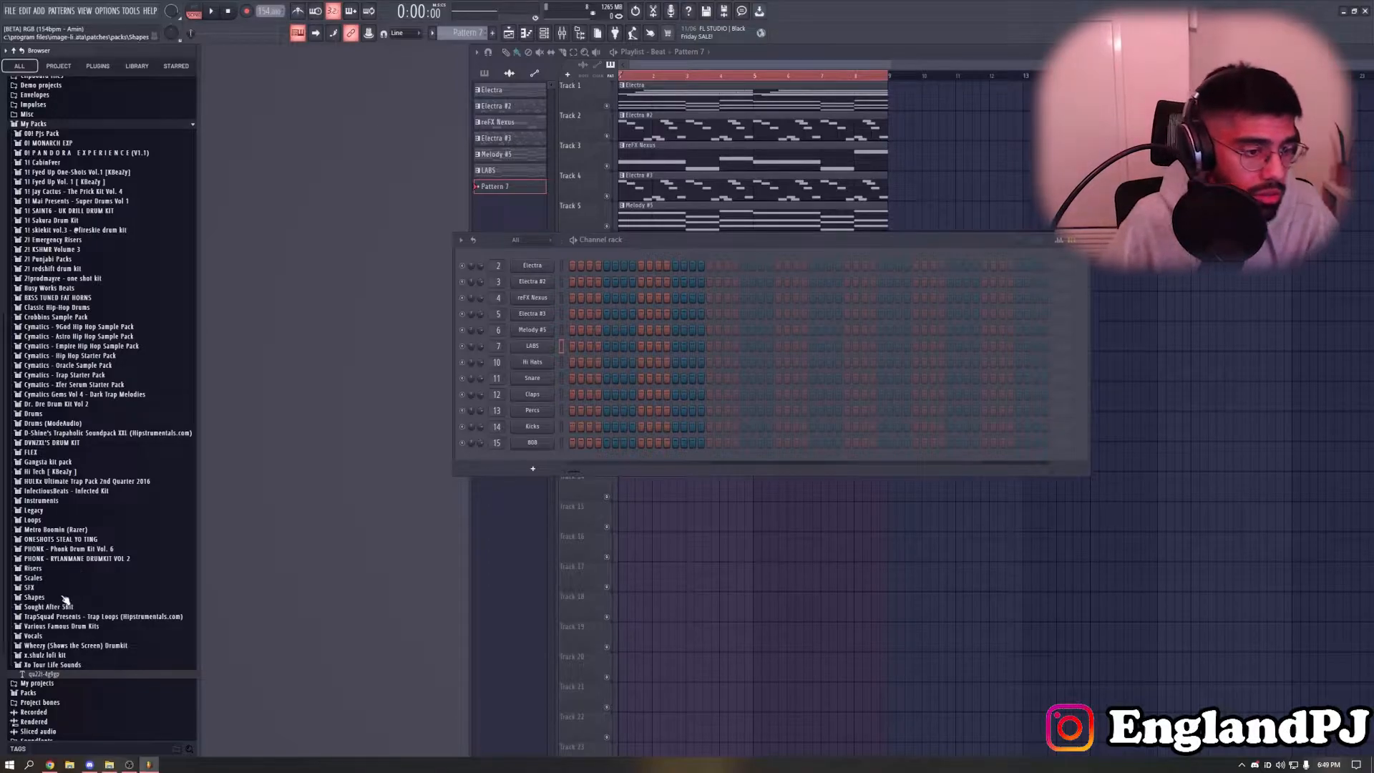
left_click(52, 648)
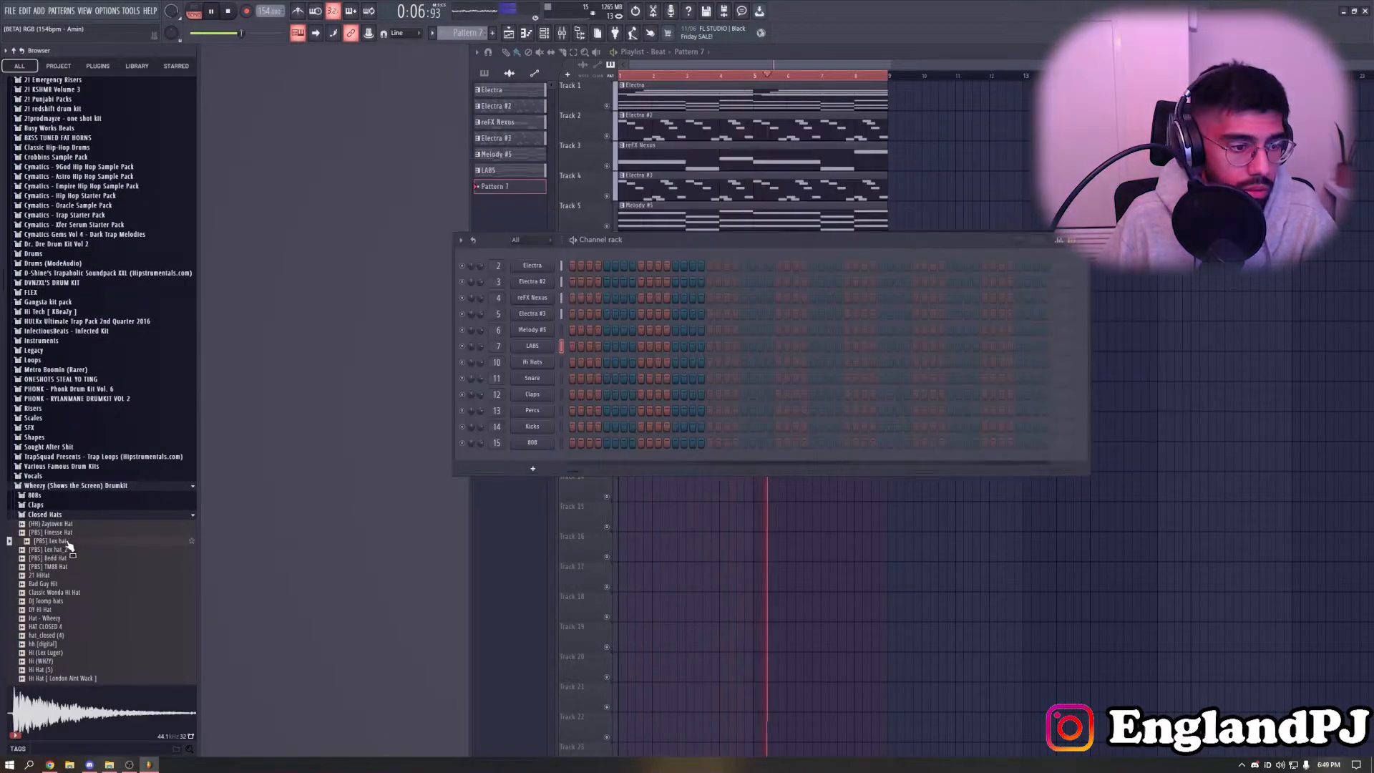
Load the [PBS] Lex hat closed hat into the Hi Hats channel and fill every second step
left_click_drag(70, 545, 533, 362)
right_click(532, 363)
left_click(702, 398)
key("space")
Open the mixer and slightly lower the Hi Hats track volume while the song plays
key("F9")
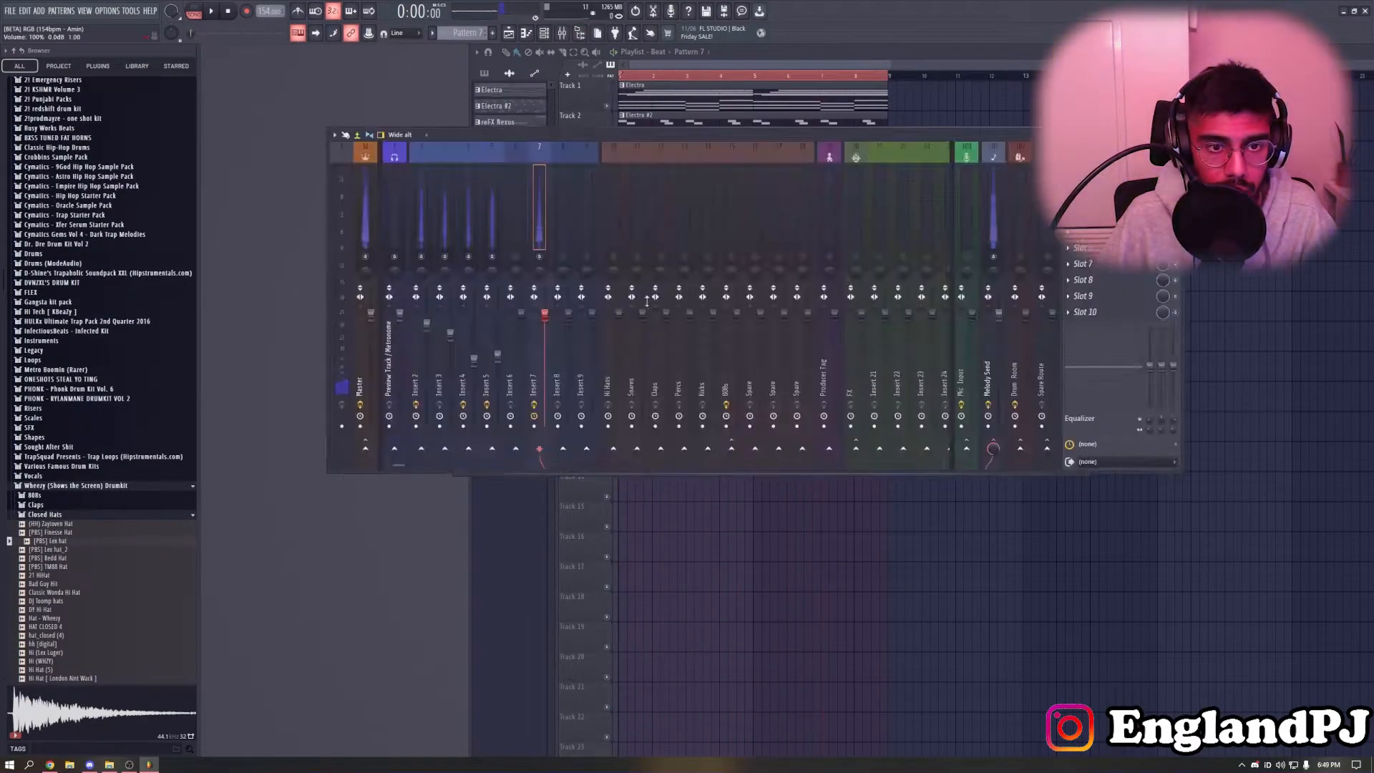
key("space")
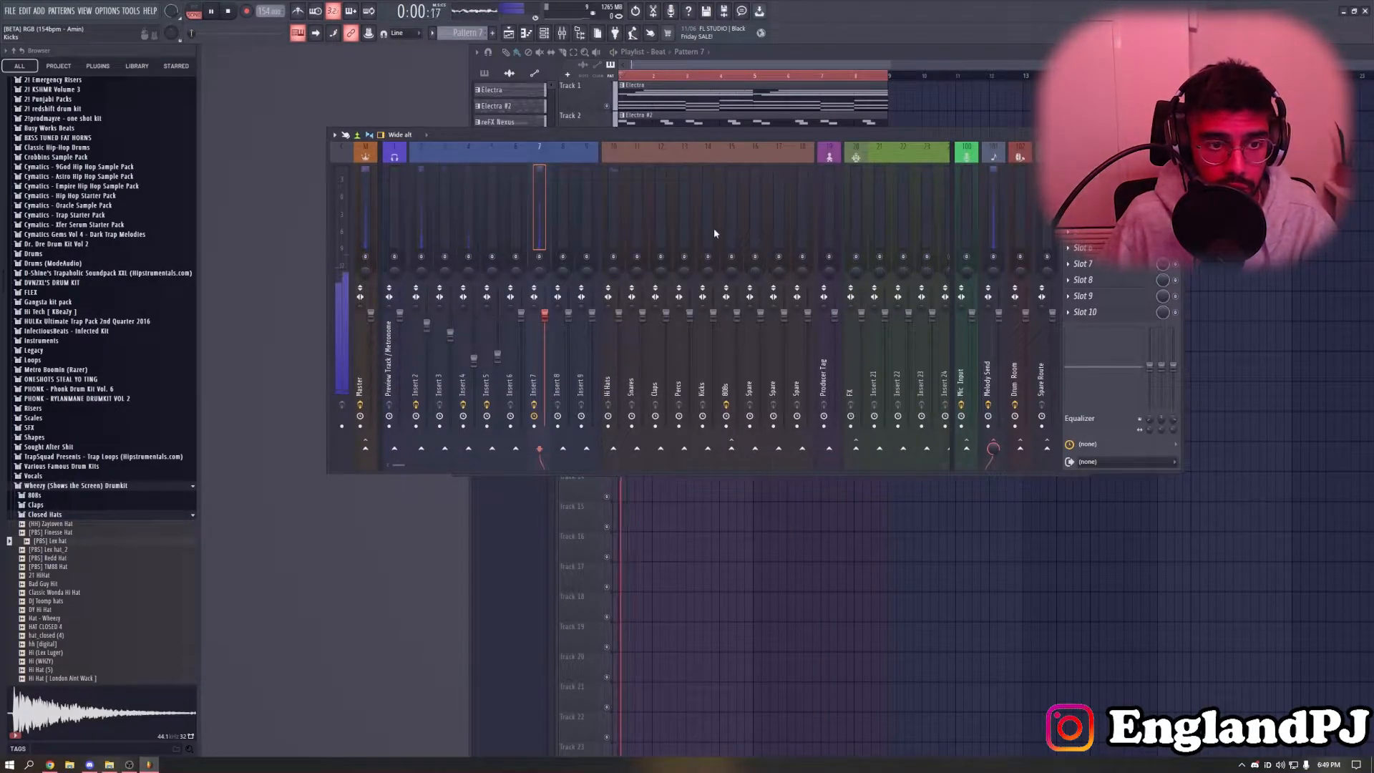
left_click_drag(710, 134, 730, 238)
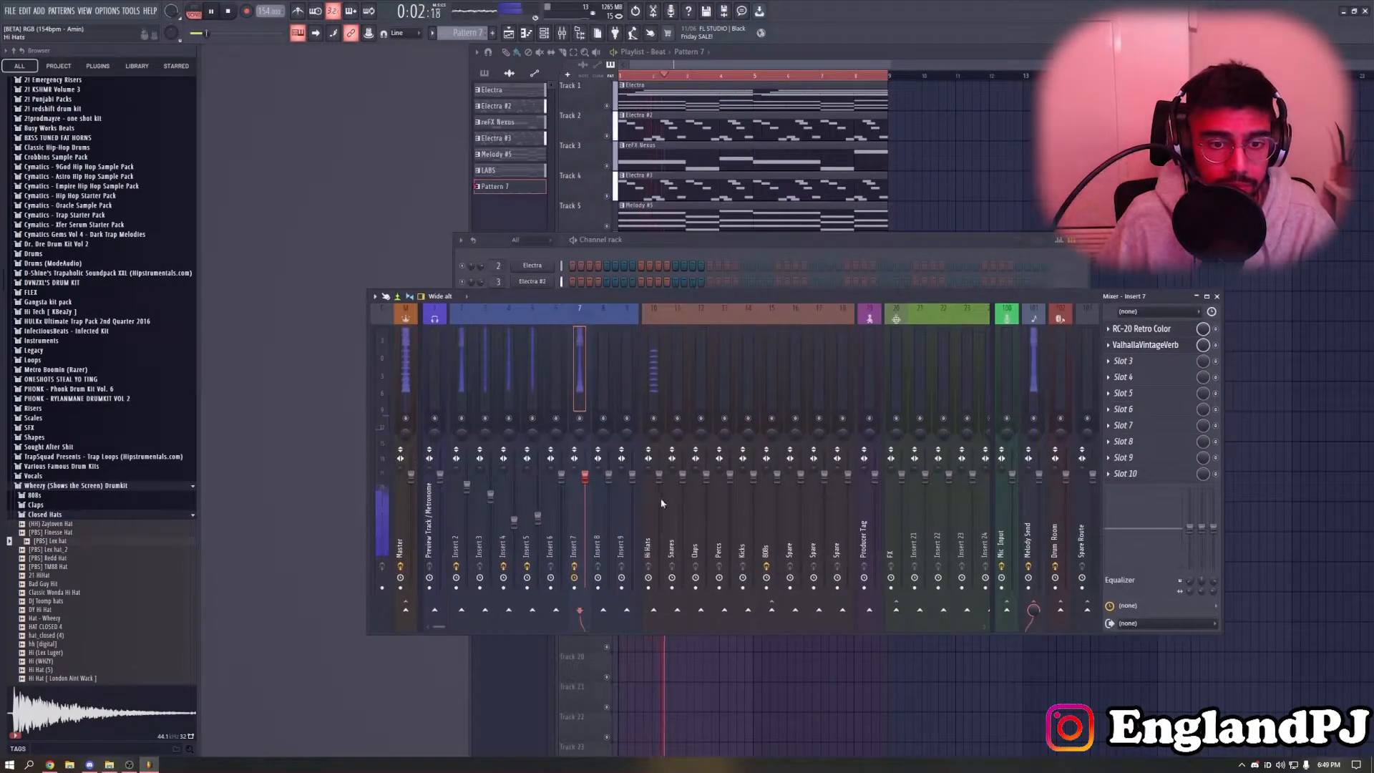
left_click(734, 245)
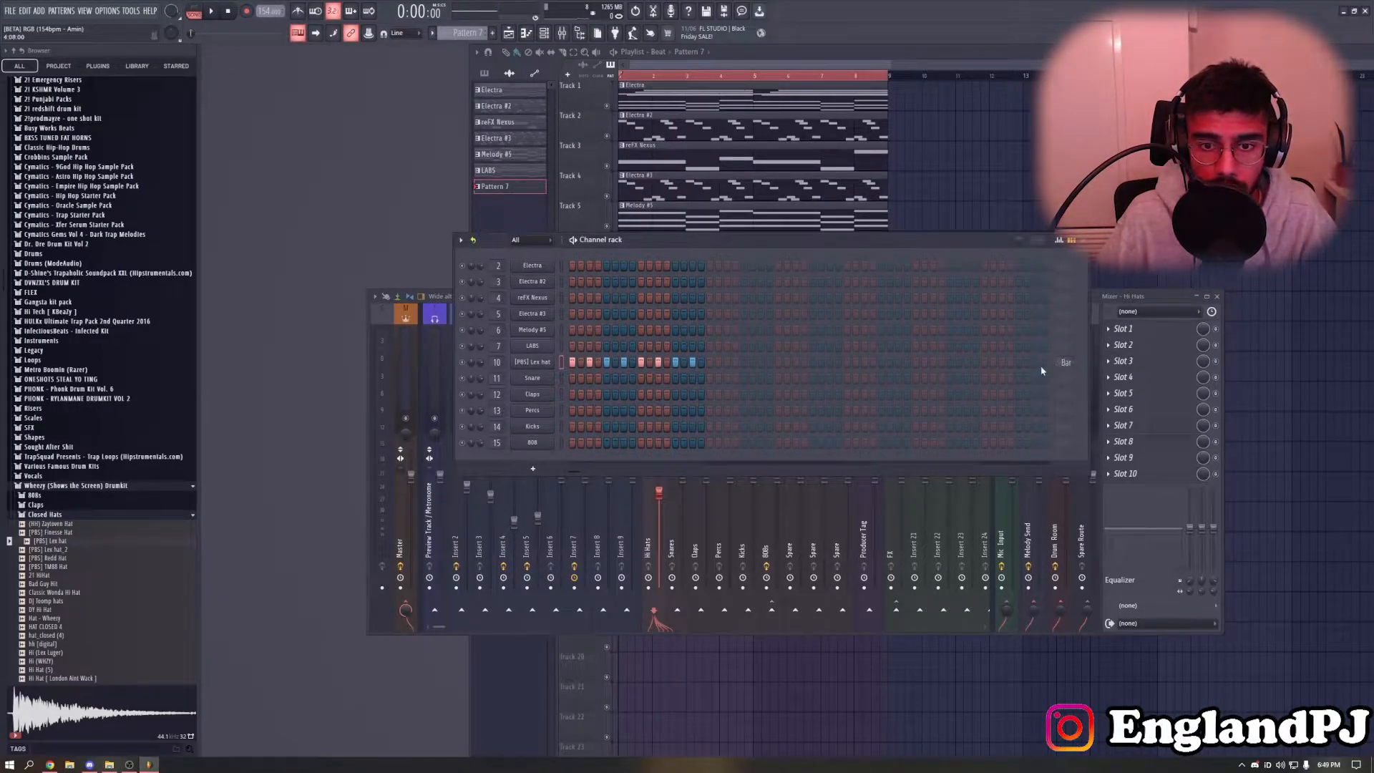
Reposition the channel rack and mixer windows below the playlist clips, with the channel rack in front
key("space")
left_click_drag(745, 244, 746, 371)
left_click_drag(761, 298, 755, 379)
left_click(721, 368)
key("space")
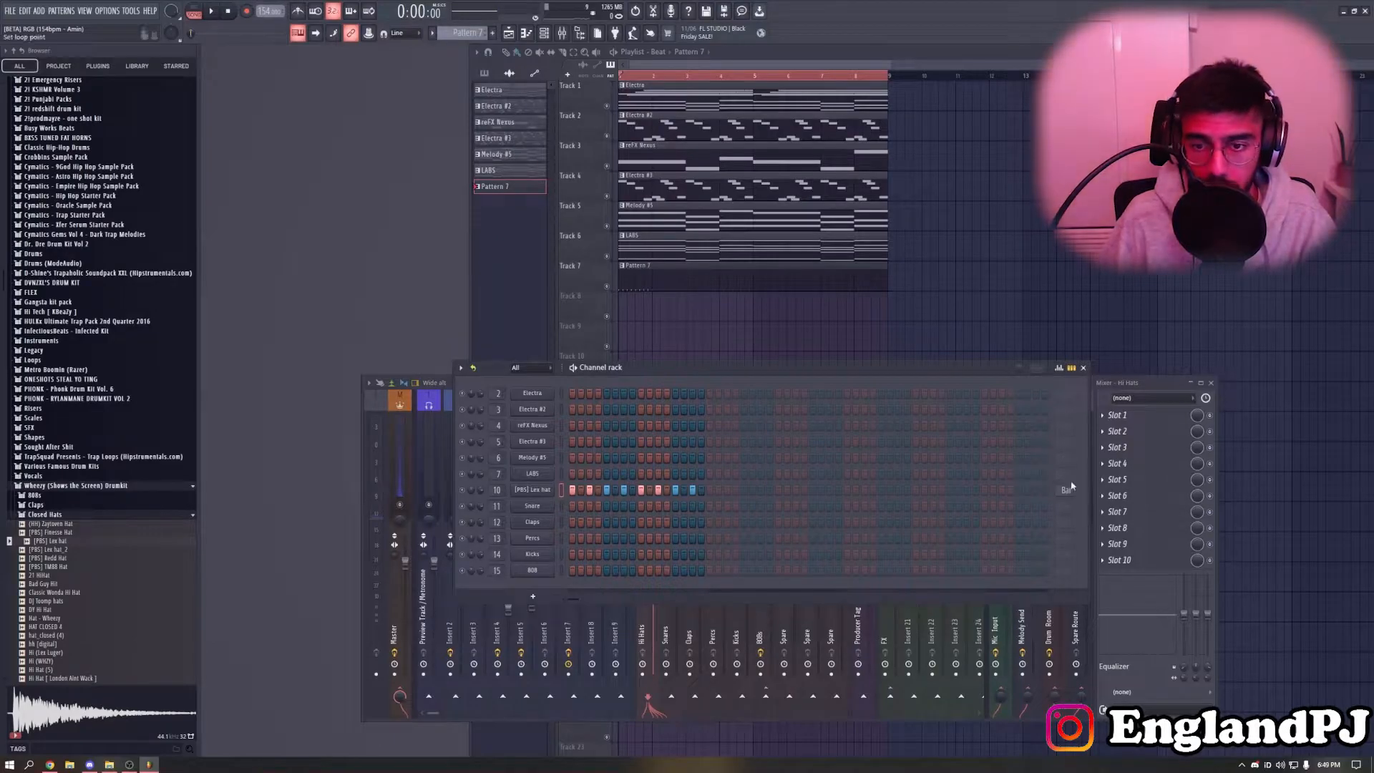
Load the [WAVE 2] SNARE (39) sample from the kit's Snares folder into the Percs channel
left_click(89, 515)
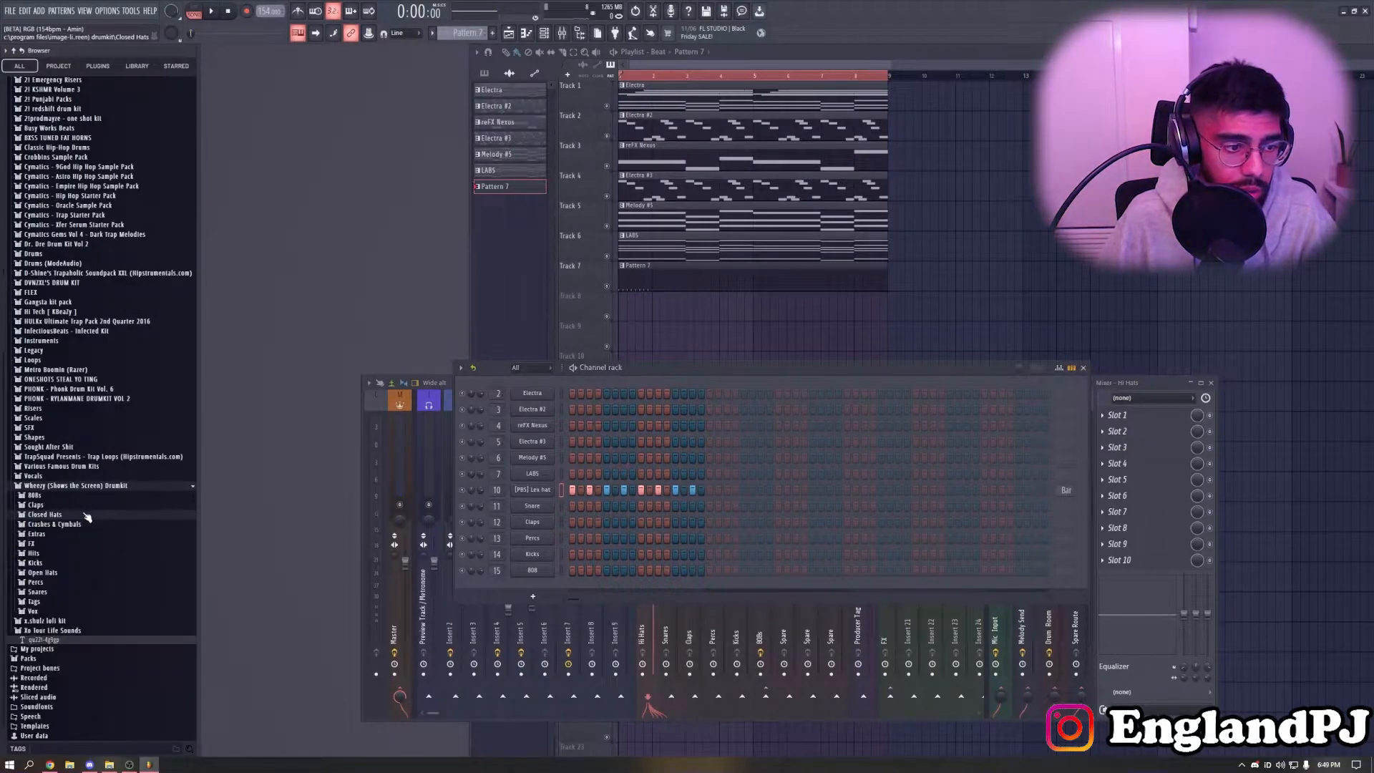
left_click(43, 592)
left_click(63, 653)
left_click_drag(63, 655, 532, 538)
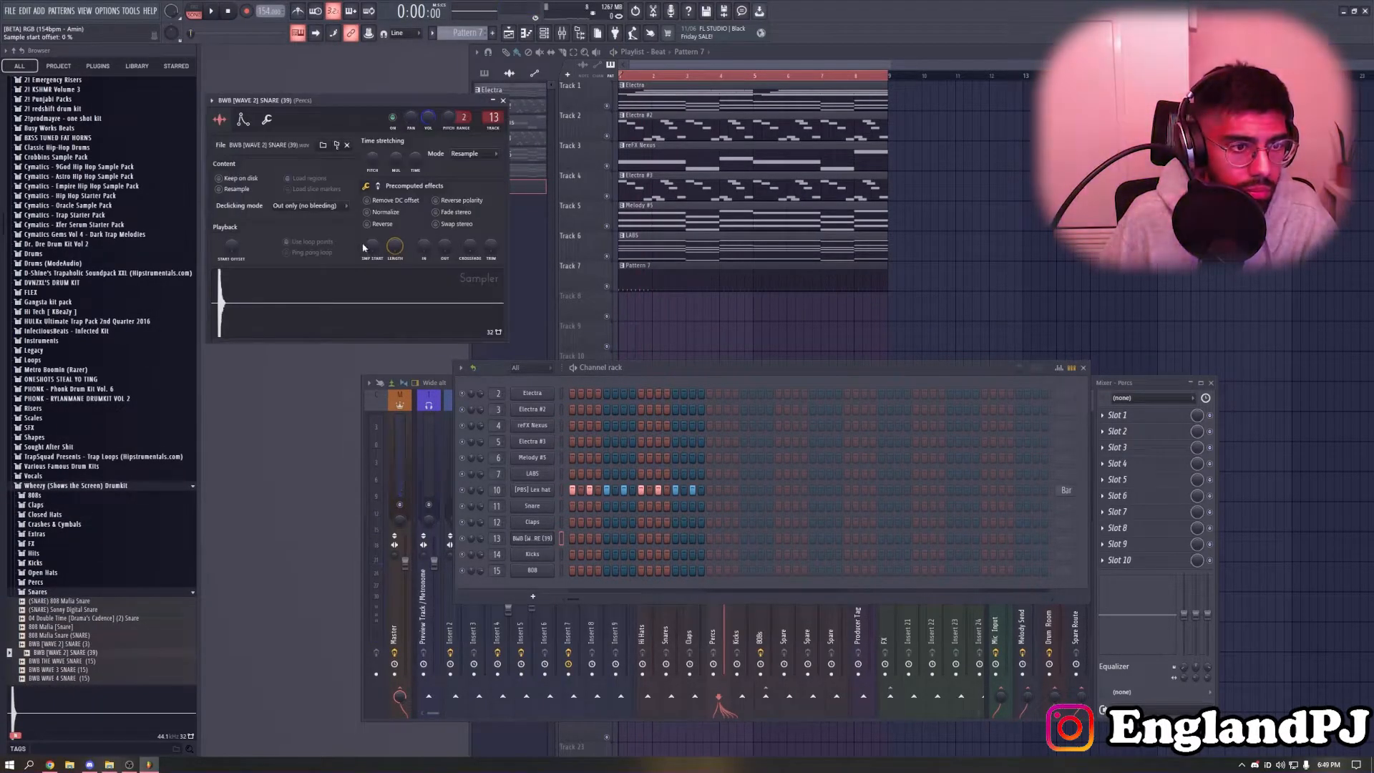
Load 808 Mafia Snare (SNARE) into the Snare channel and place hits on steps 9, 25, 41, 47 and 51
left_click_drag(60, 635, 537, 506)
left_click(641, 507)
key("space")
left_click(778, 506)
left_click(917, 507)
left_click(968, 507)
left_click(1002, 507)
key("space")
Widen the channel rack during playback and add a snare hit on step 57
key("space")
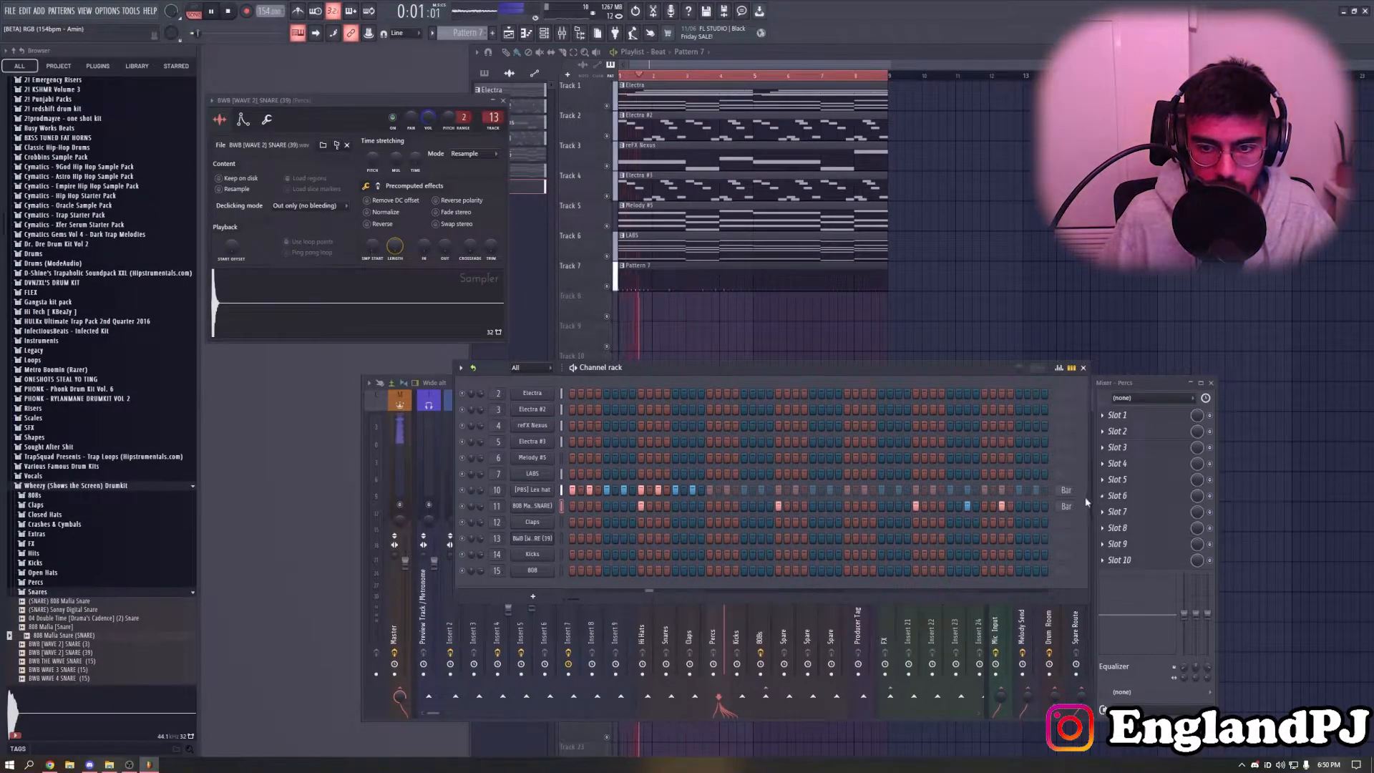
left_click_drag(1088, 501, 1297, 501)
left_click(1053, 507)
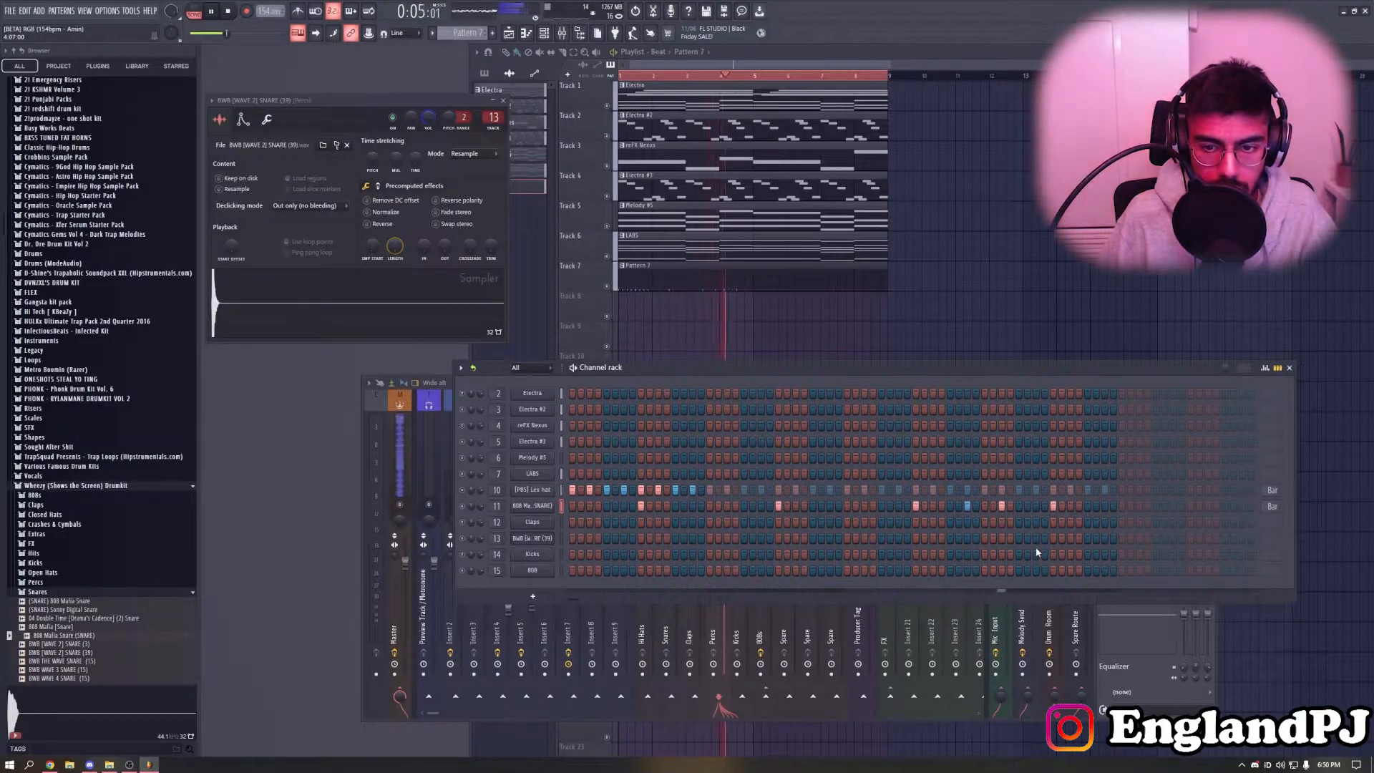
Load clap (wheezy) into the Claps channel with hits on steps 9, 25, 41 and 57, and close the sampler window
left_click(91, 593)
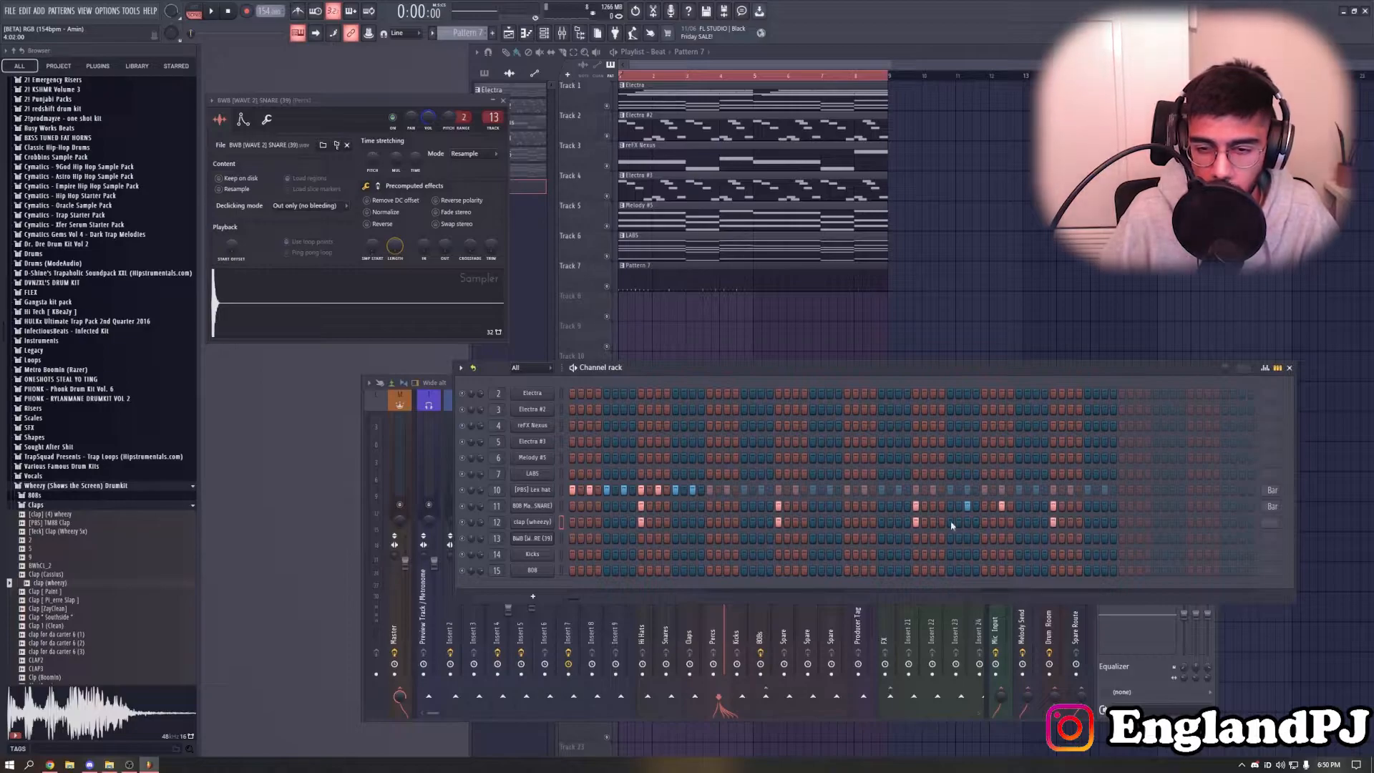
left_click(503, 100)
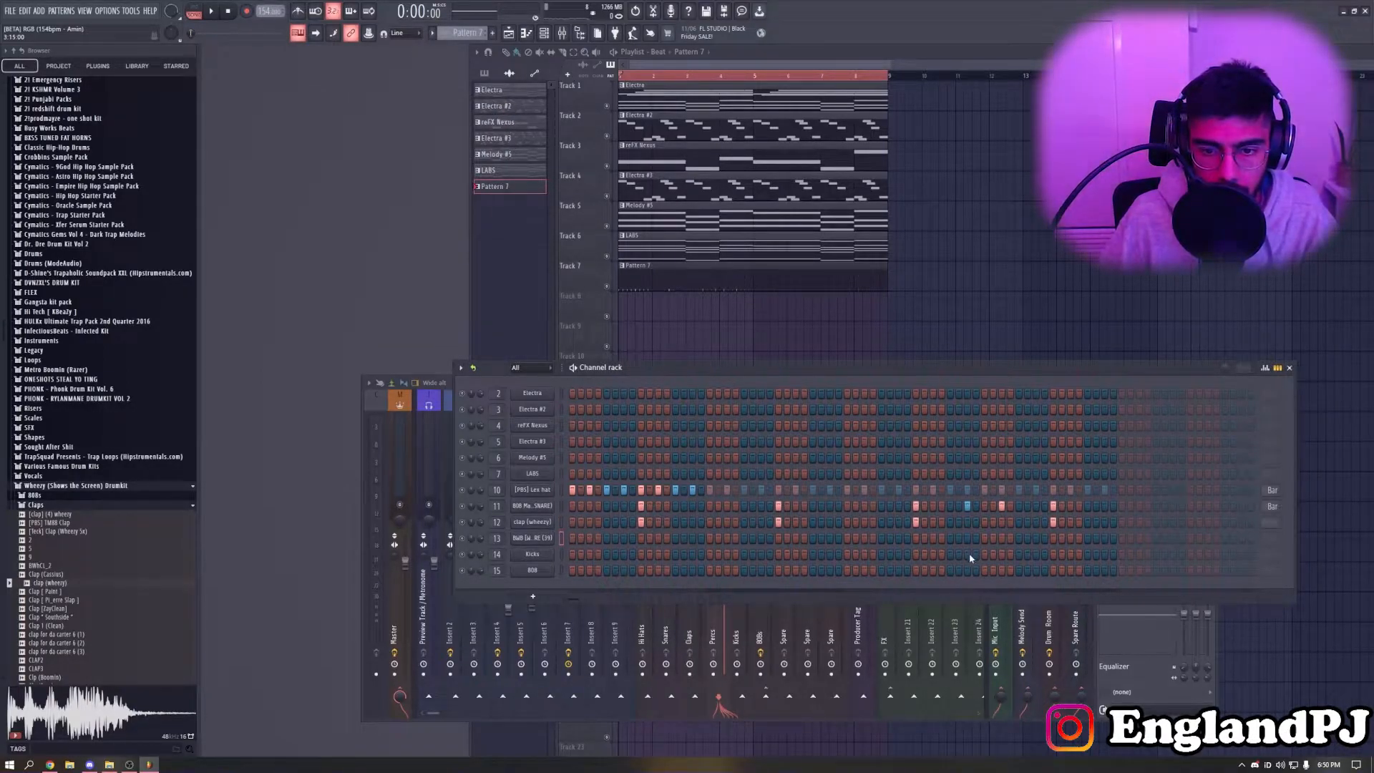
Place percussion snare hits on steps 31 and 35 of the Percs channel and play the beat to check them
right_click(829, 539)
right_click(794, 539)
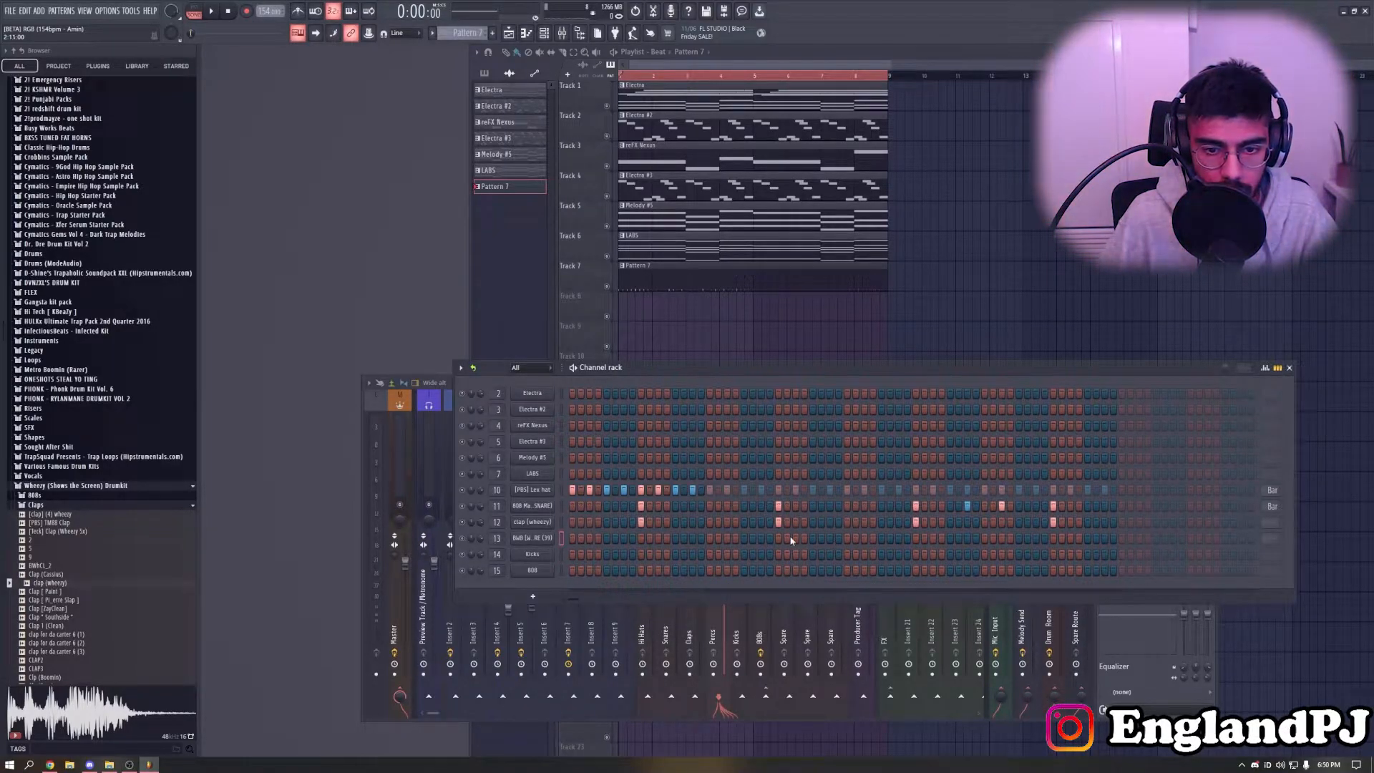
left_click(865, 539)
key("space")
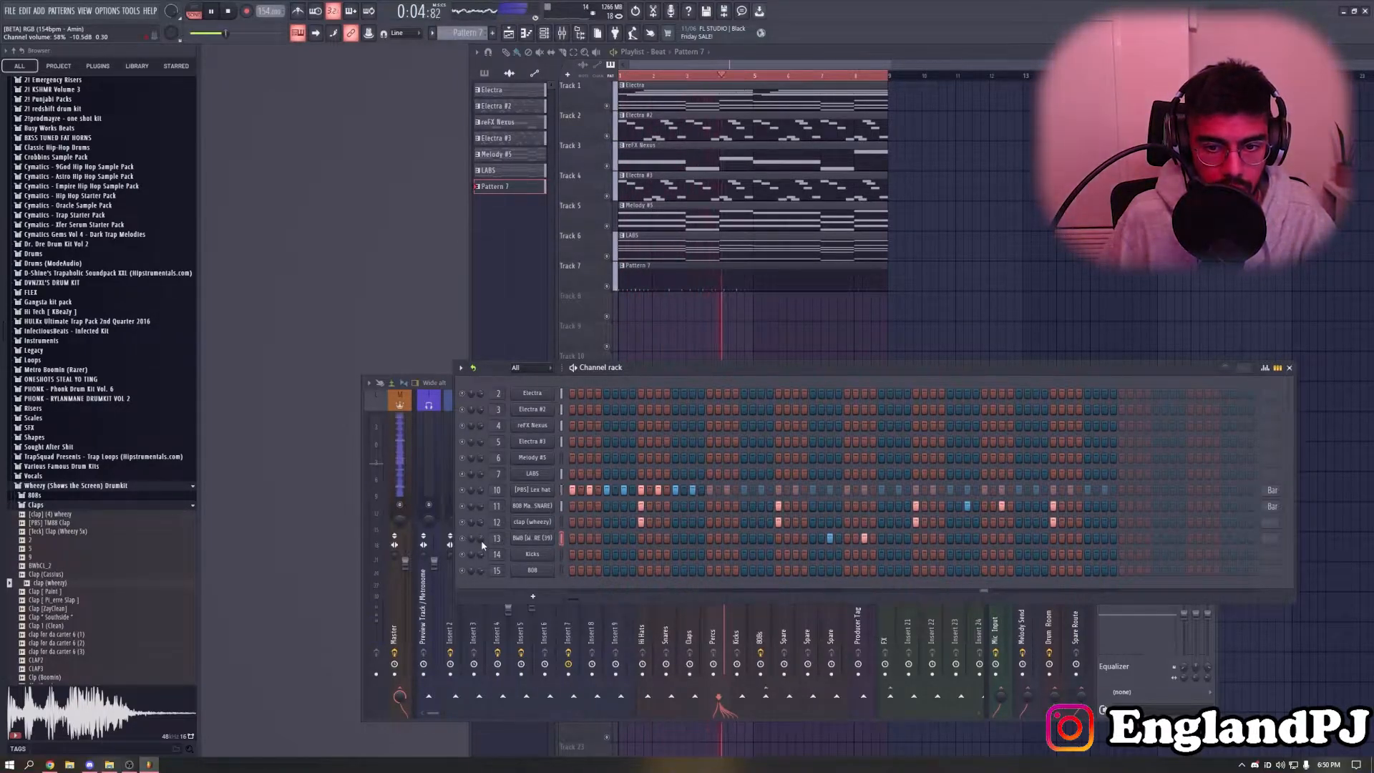
key("space")
right_click(551, 506)
left_click(575, 508)
key("Escape")
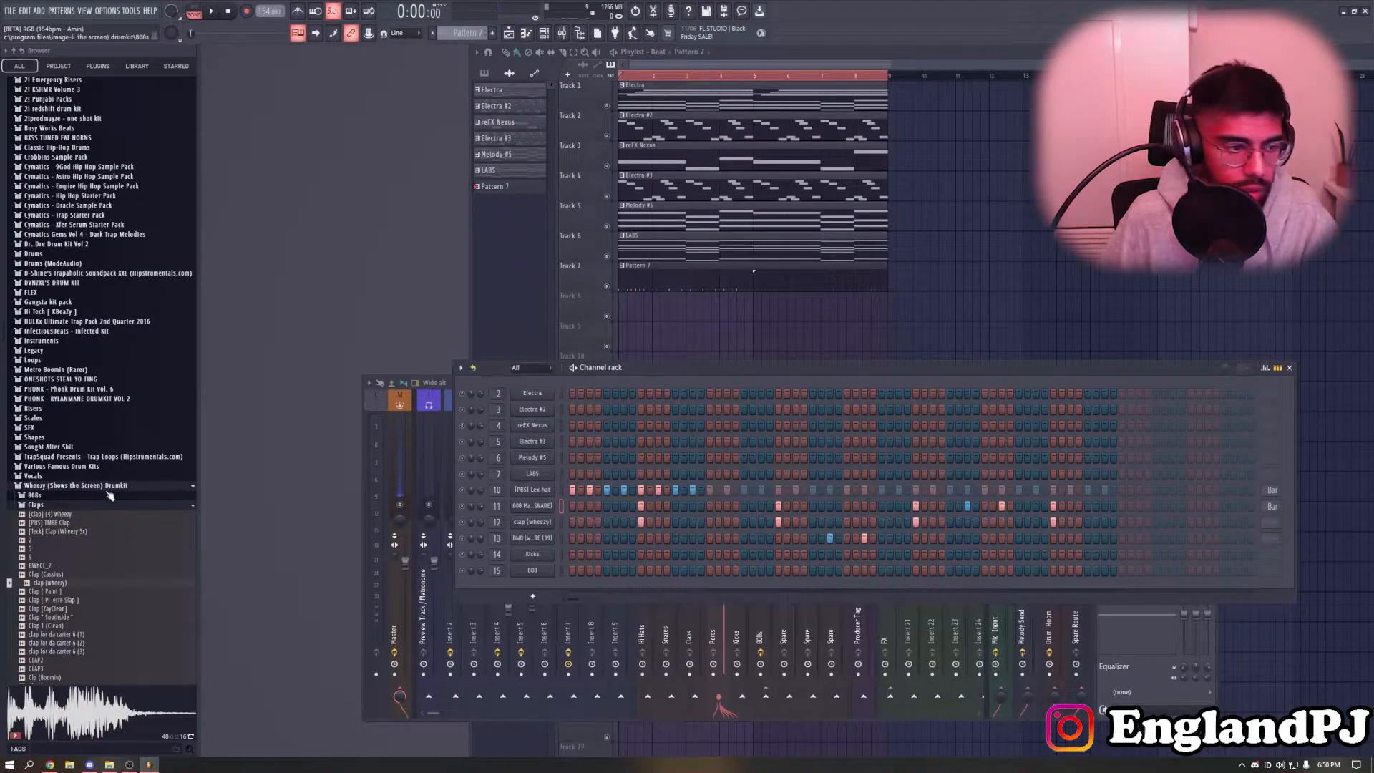
Load the [808] Wheezy Spinz sample from the drumkit's 808s folder into the 808 channel
left_click(43, 506)
left_click(34, 496)
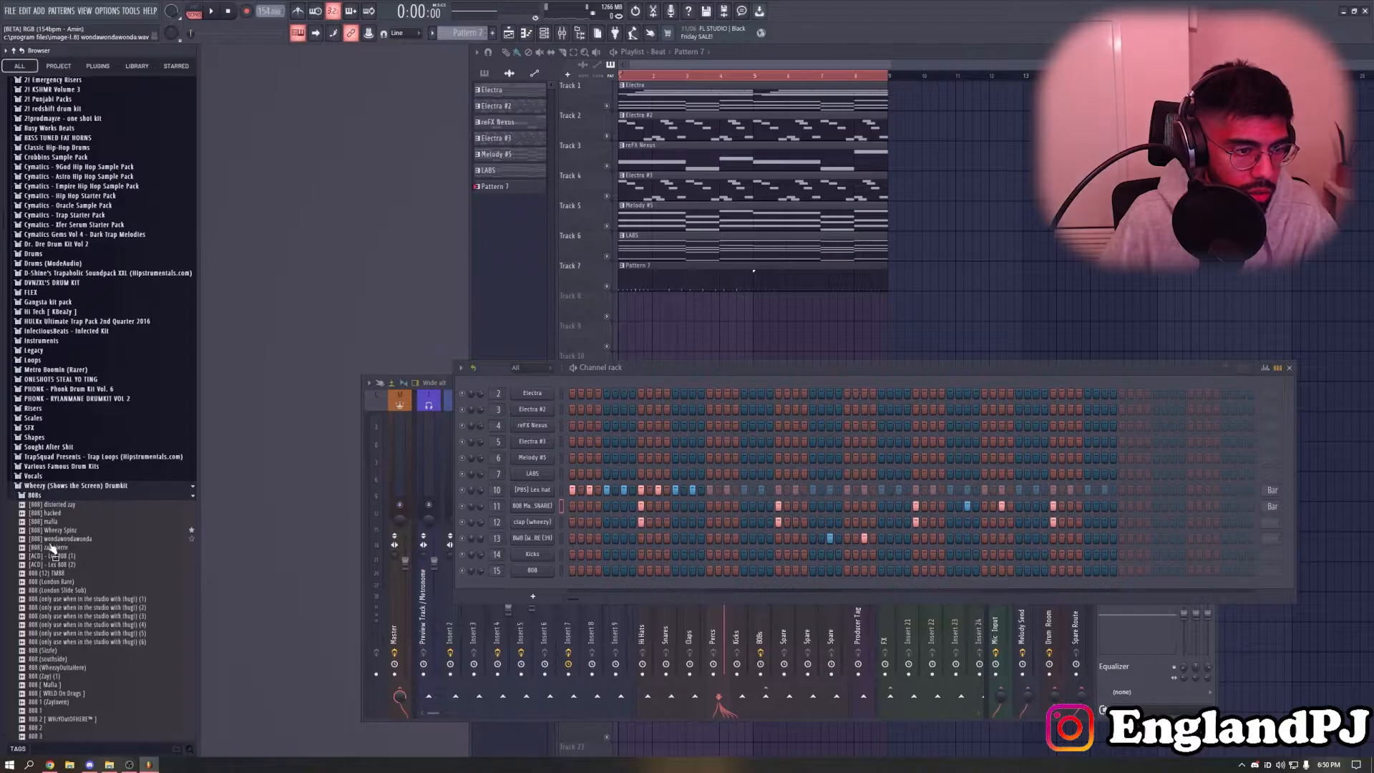
left_click(72, 531)
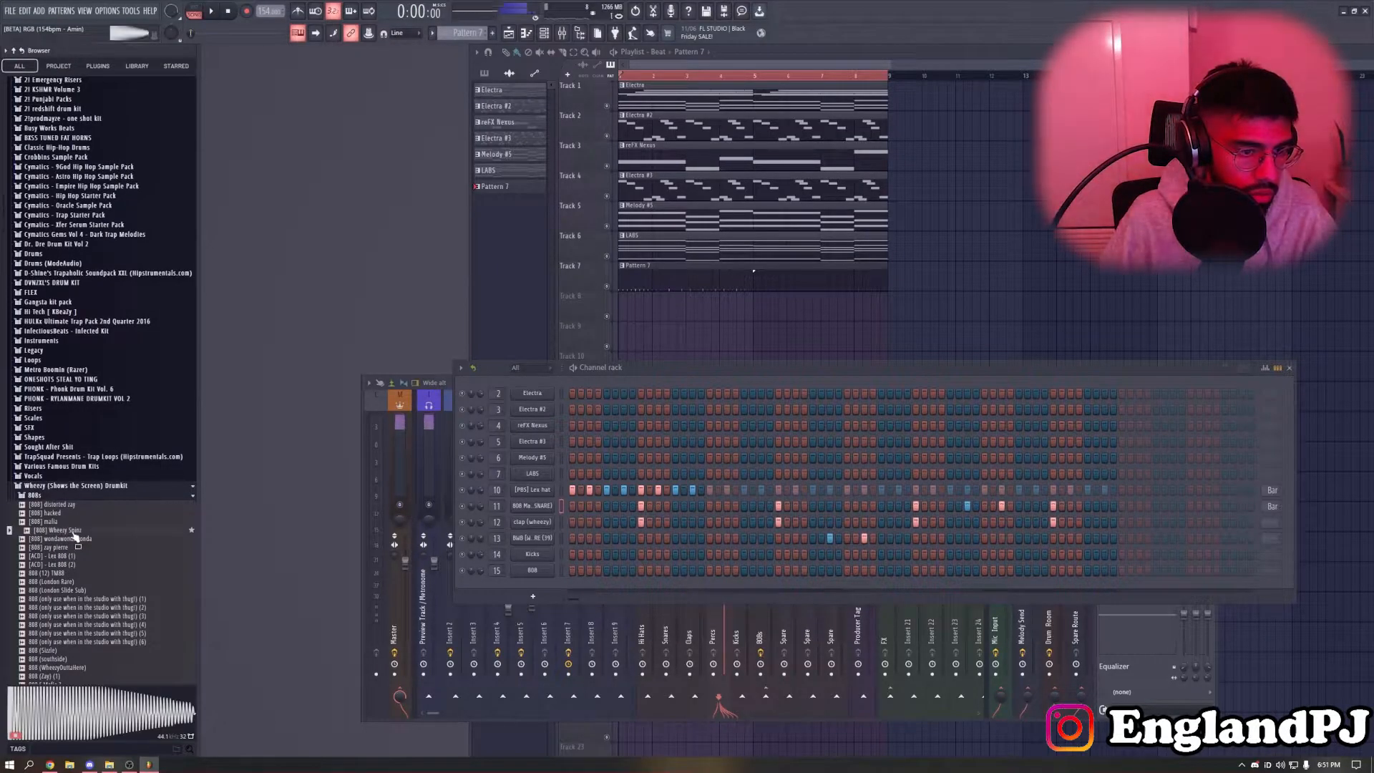
left_click_drag(75, 539, 533, 571)
left_click(48, 496)
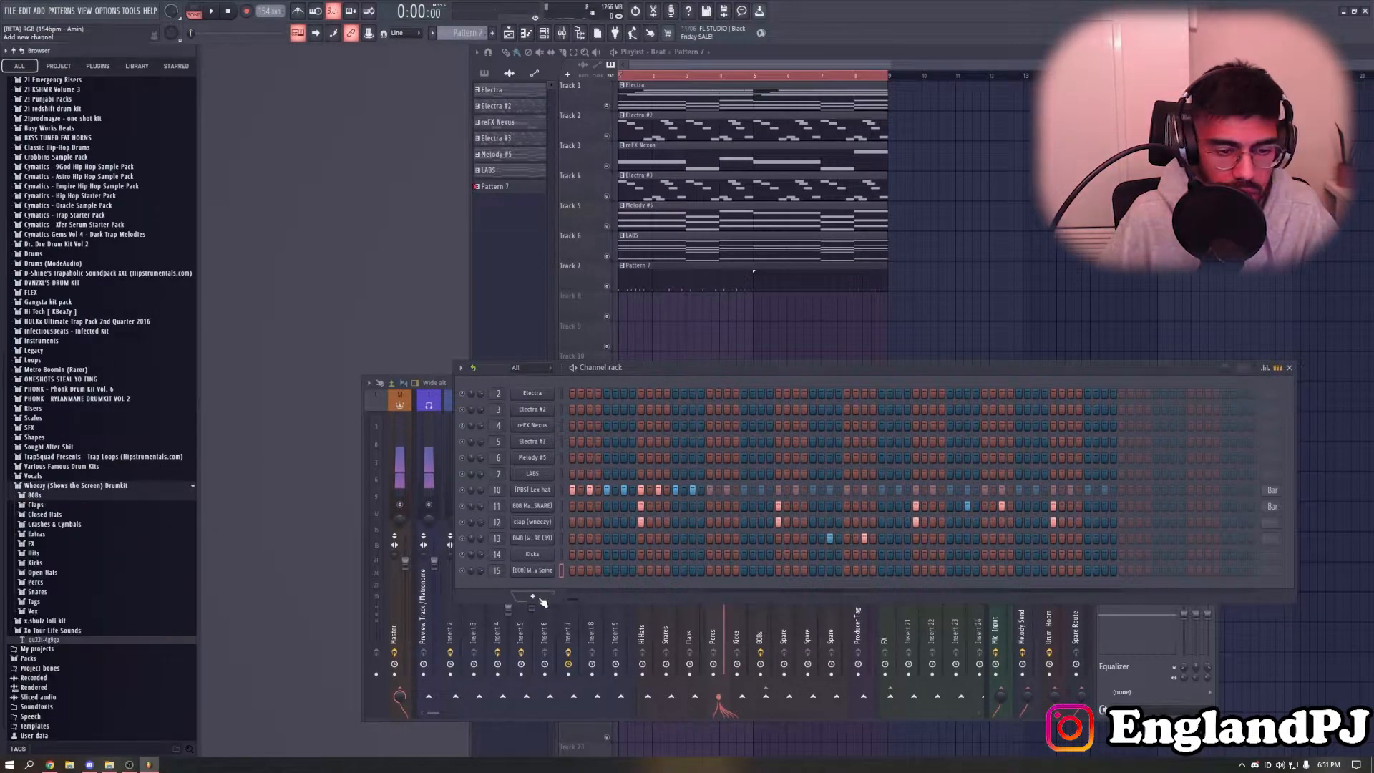
right_click(544, 571)
left_click(576, 573)
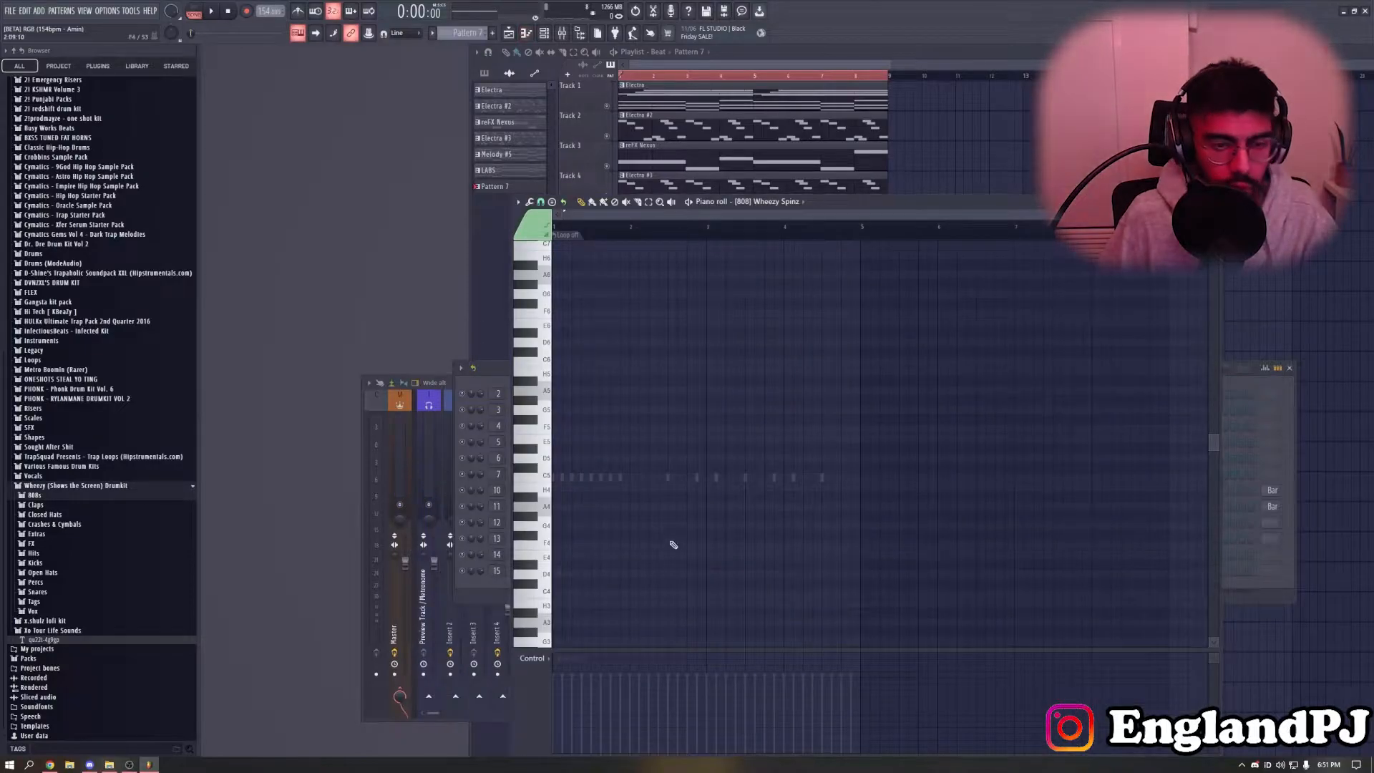
scroll(620, 506, "up", 2)
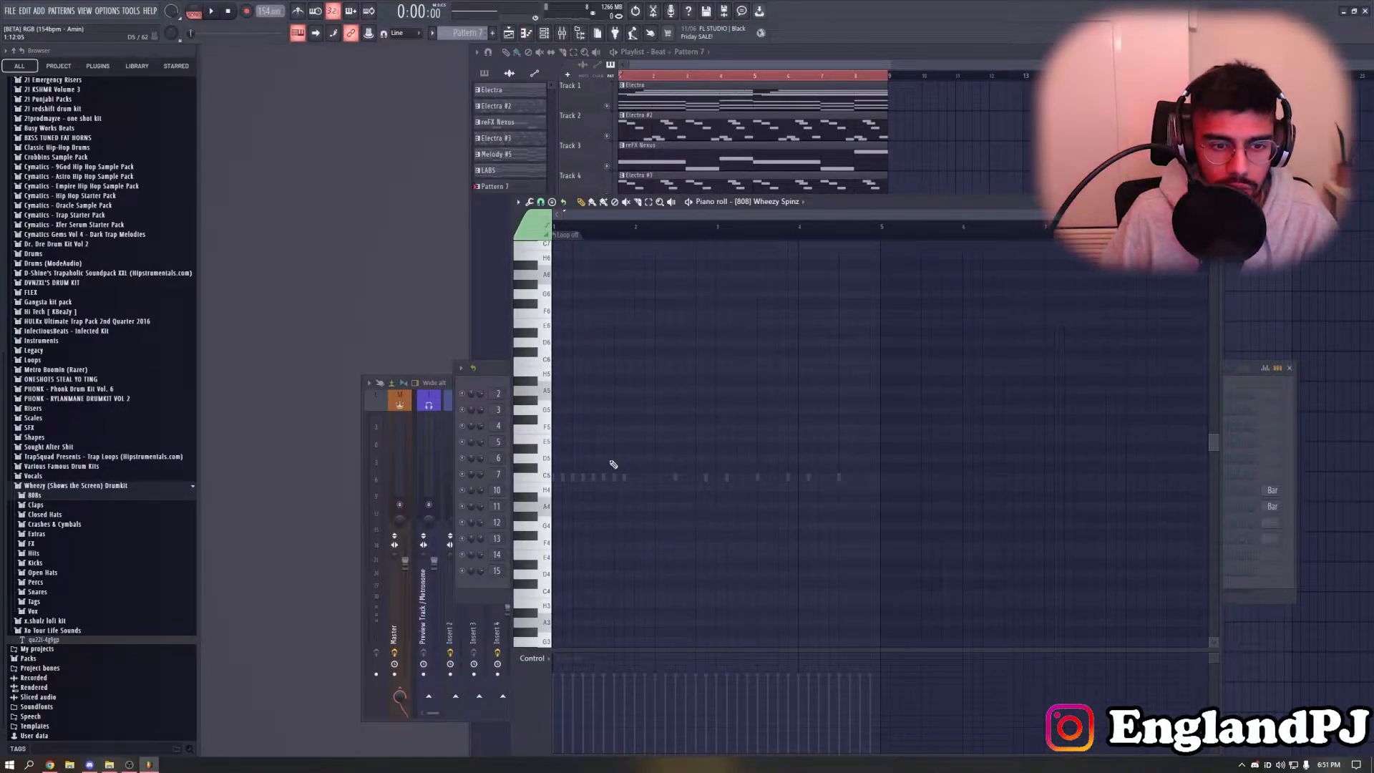
scroll(658, 350, "down", 3)
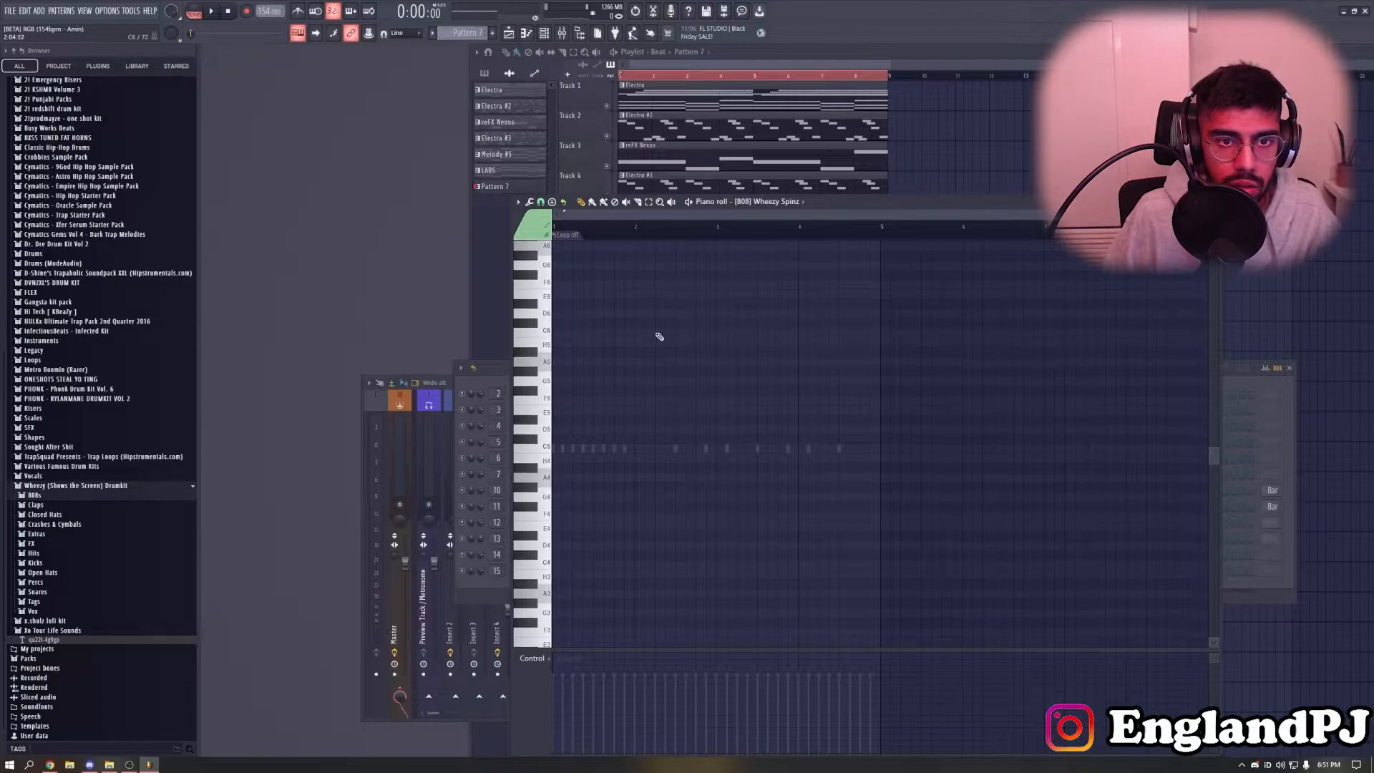
Examine the lowest chord notes of the Electra pattern in the piano roll to find the root notes
double_click(710, 107)
scroll(709, 438, "down", 3)
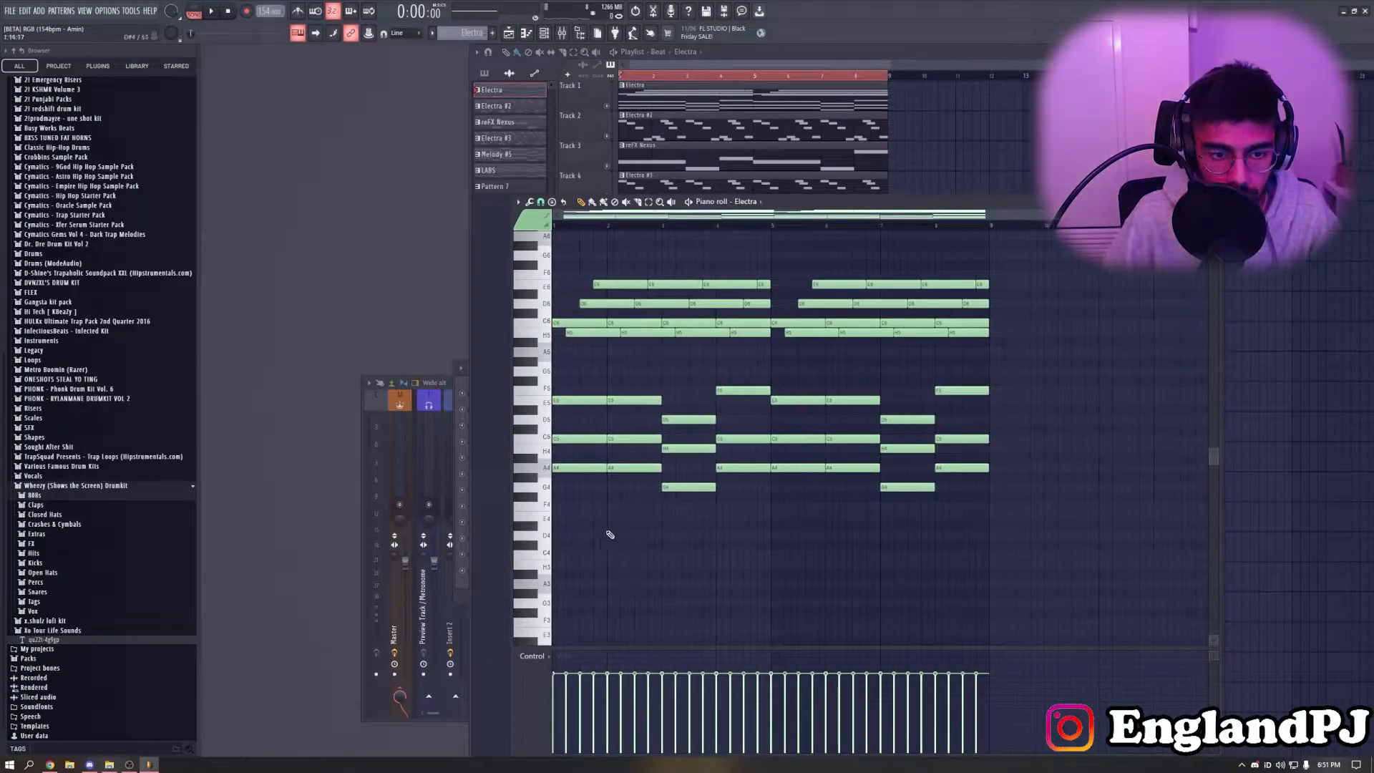
left_click_drag(622, 502, 588, 464)
left_click_drag(708, 521, 690, 487)
left_click_drag(804, 507, 760, 467)
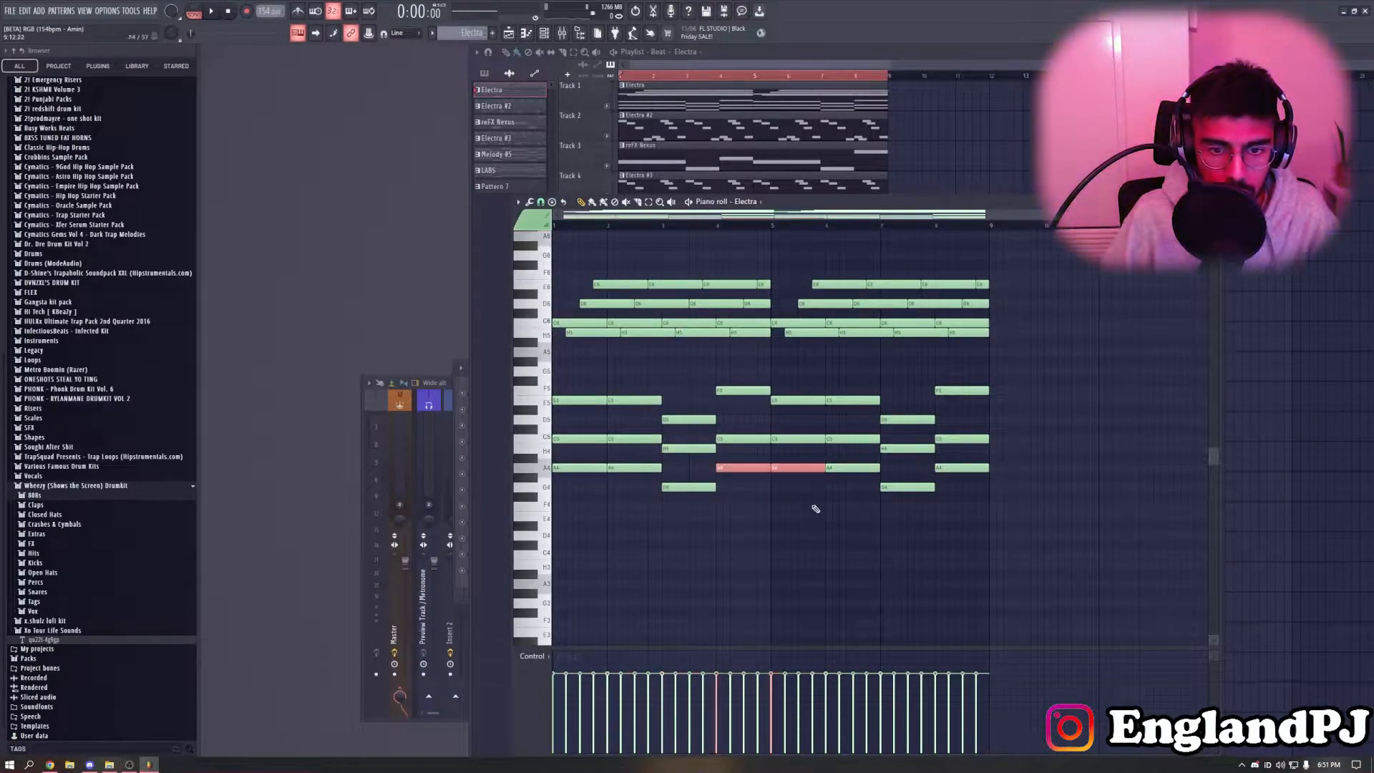
key("Escape")
key("F6")
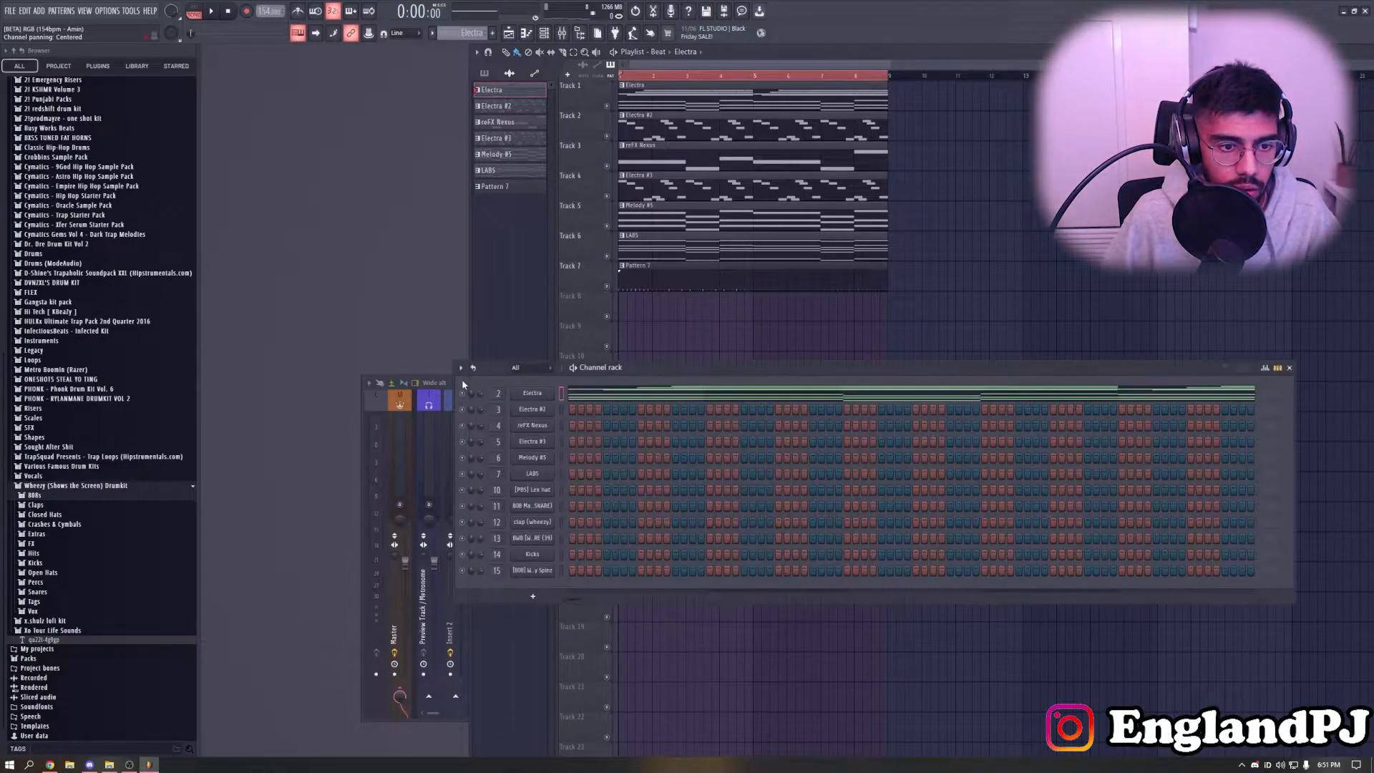
Return to Pattern 7 and open the piano roll for the [808] Wheezy Spinz channel
right_click(542, 571)
left_click(582, 572)
key("F7")
key("KP_Subtract")
key("KP_Subtract")
key("F7")
Place five A5 notes across bars 1 and 2 of the 808 while the beat plays
left_click(582, 478)
key("space")
scroll(699, 475, "up", 3)
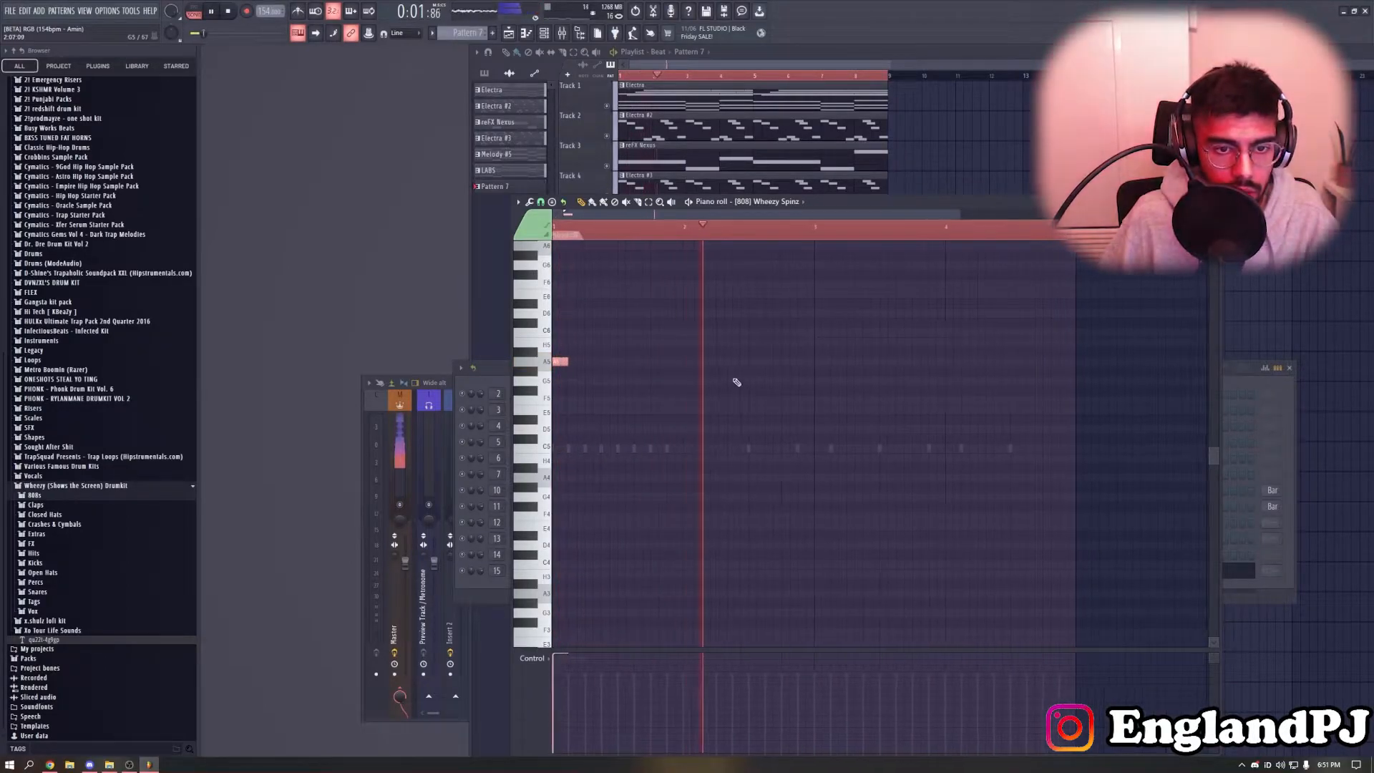
left_click(605, 362)
left_click(660, 363)
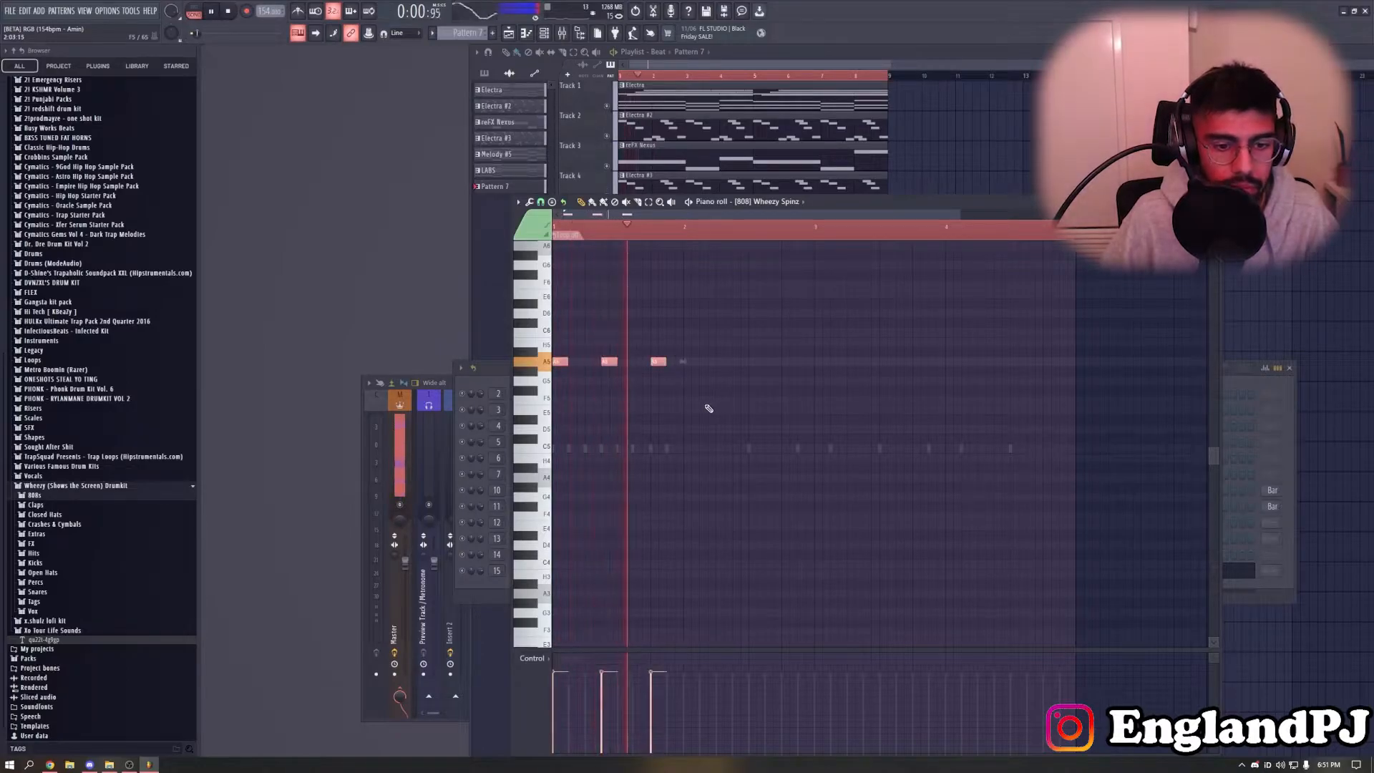
left_click(724, 362)
left_click(740, 362)
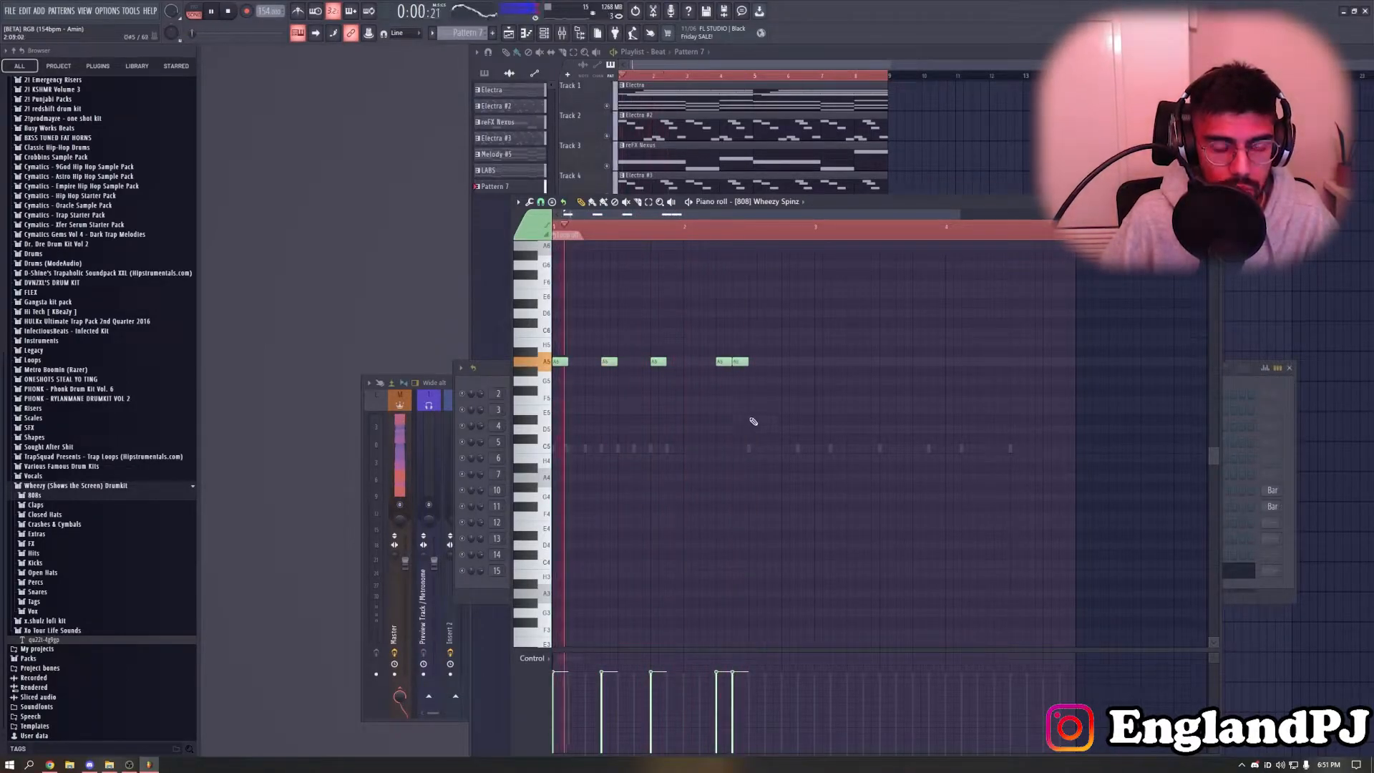
Complete the four-bar 808 line with an A5 note ending bar 2, three G5 notes in bar 3 and three A5 notes in bar 4
scroll(748, 408, "down", 3, "ctrl")
scroll(705, 426, "down", 2)
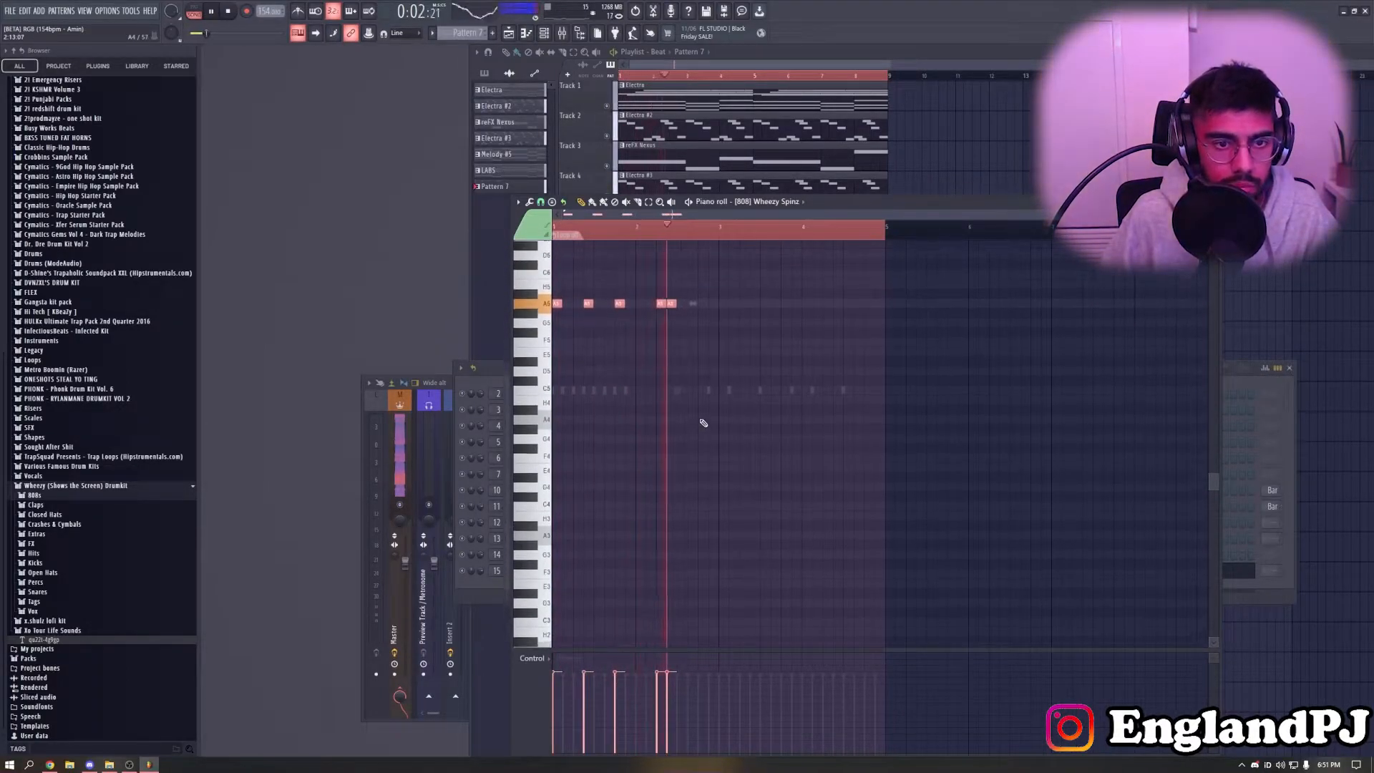
scroll(705, 380, "up", 2)
left_click(702, 390)
left_click(724, 410)
left_click(755, 409)
left_click(786, 409)
left_click(807, 390)
left_click(838, 390)
left_click(869, 390)
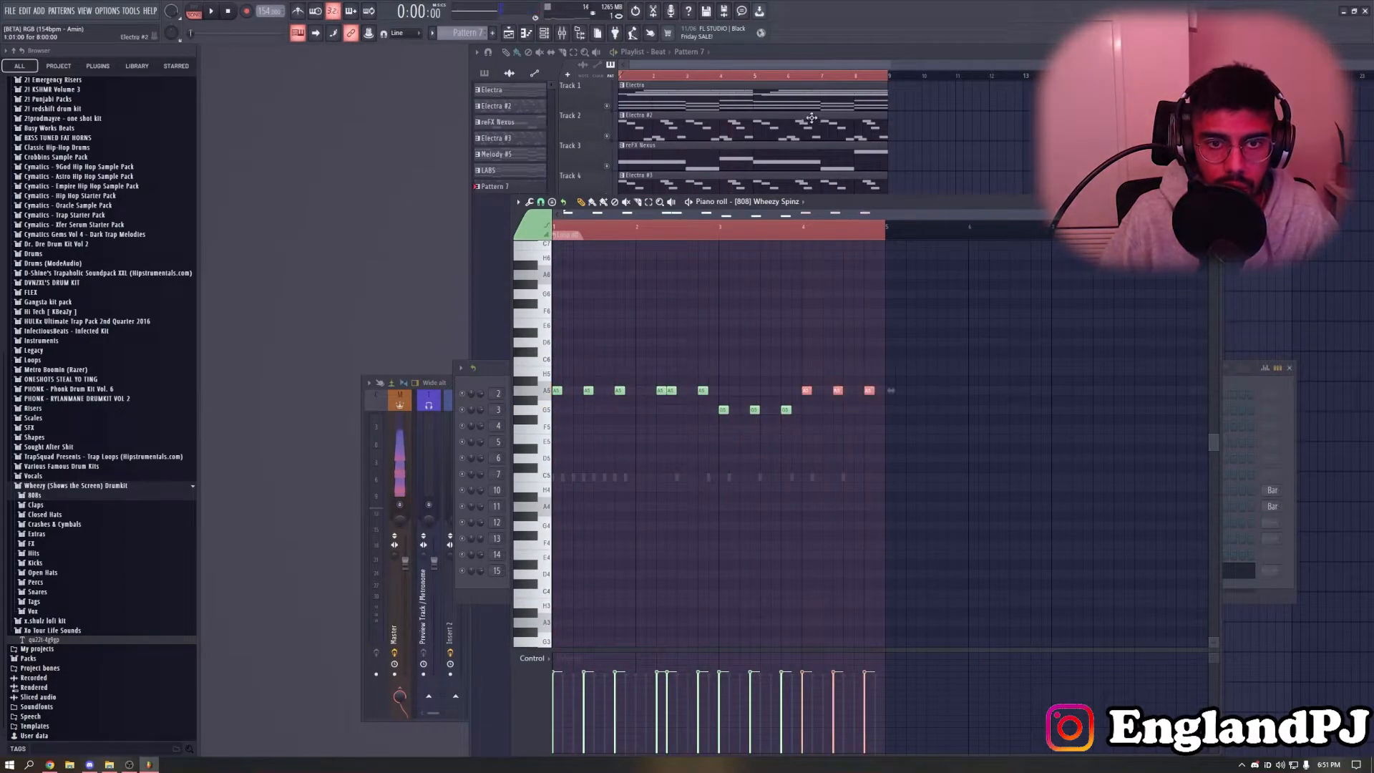
Undo the accidental clip deletion in the playlist and reopen the 808 channel's piano roll
key("space")
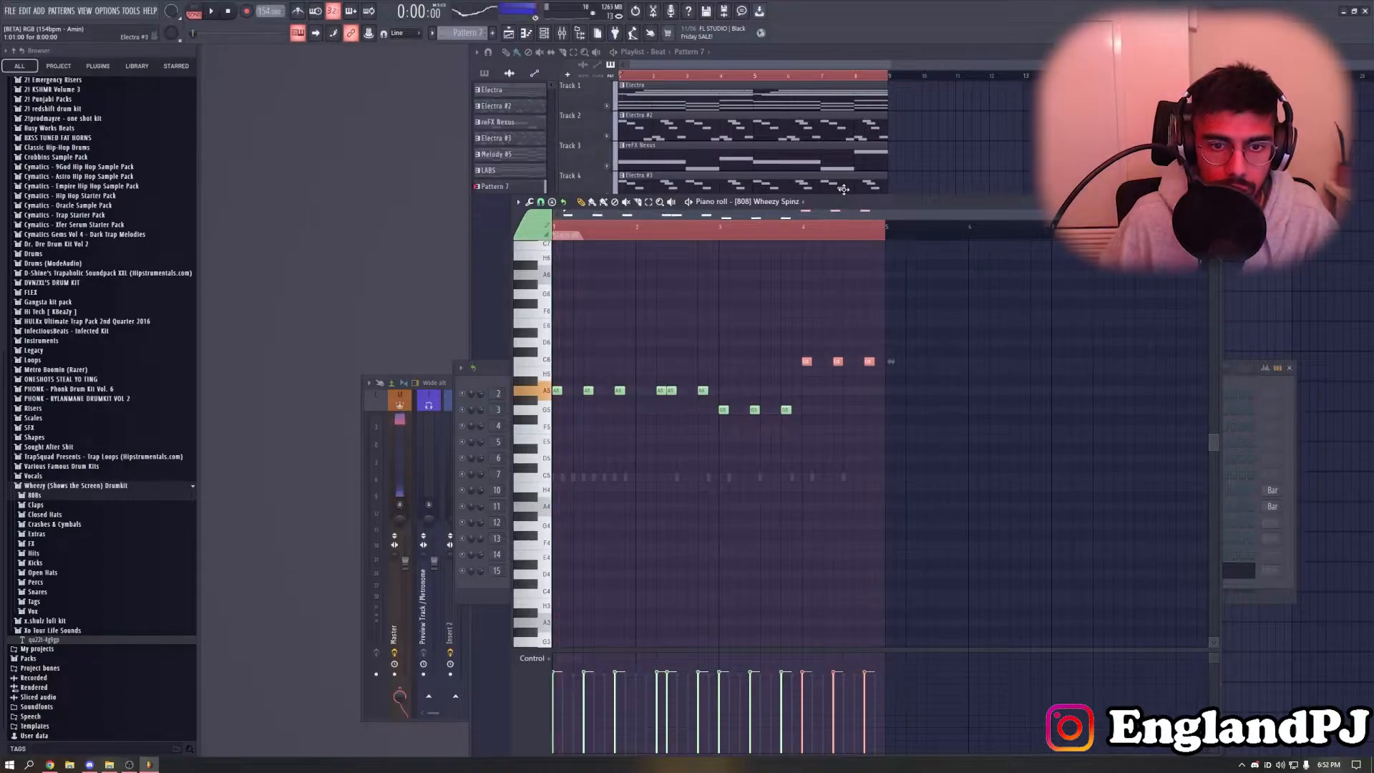
right_click(843, 190)
key("space")
key("ctrl+z")
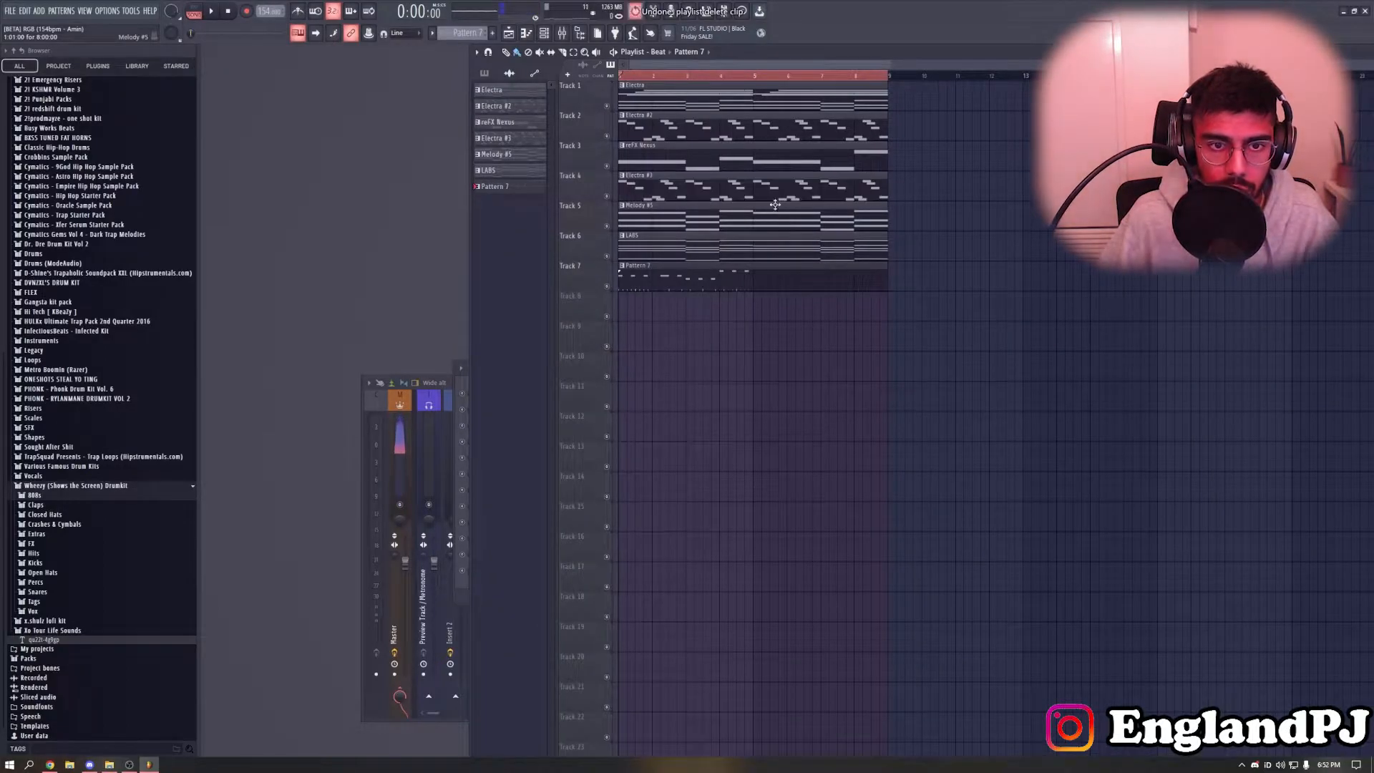
left_click(555, 36)
left_click(698, 573)
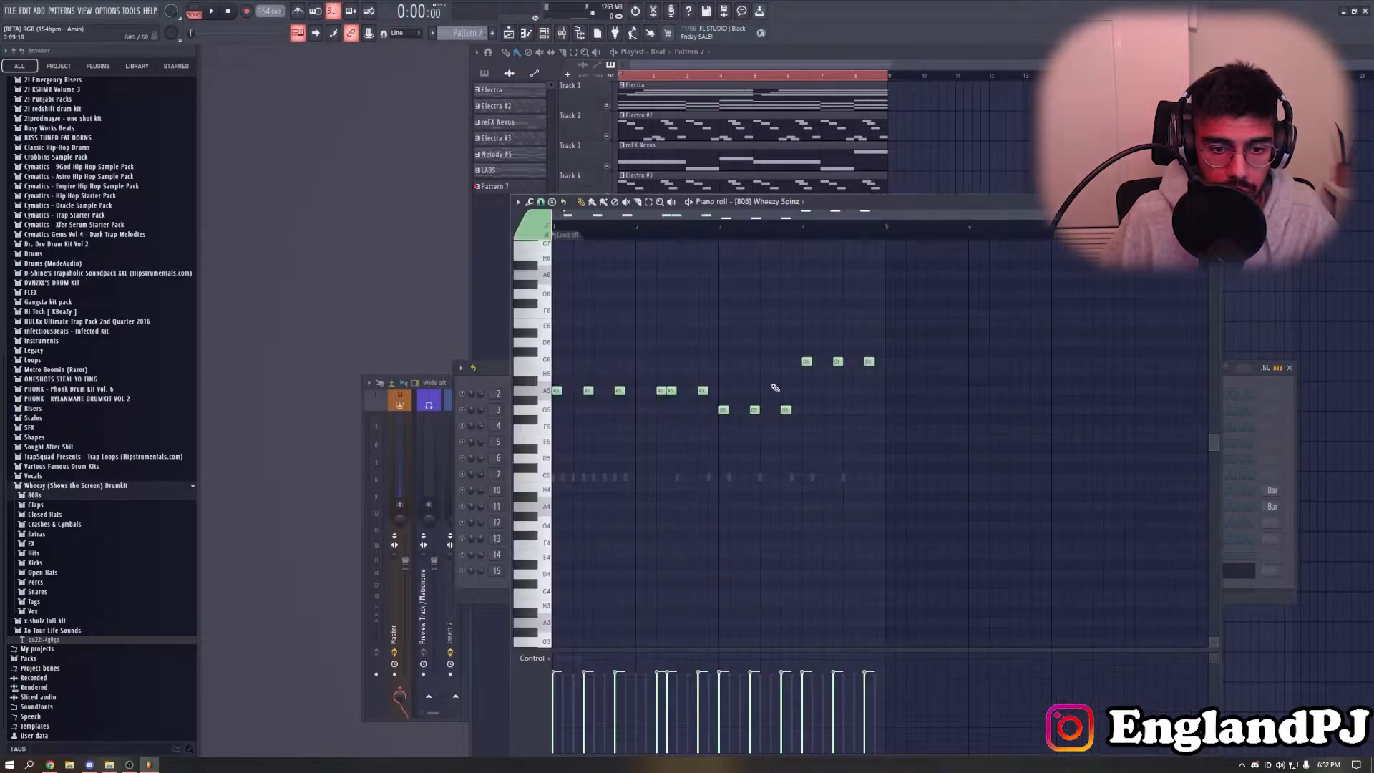
Try the three bar 4 notes of the 808 at D6 and play them against the melody
left_click(785, 229)
key("space")
key("space")
left_click_drag(890, 393, 738, 333)
key("space")
left_click(813, 424, "ctrl")
key("space")
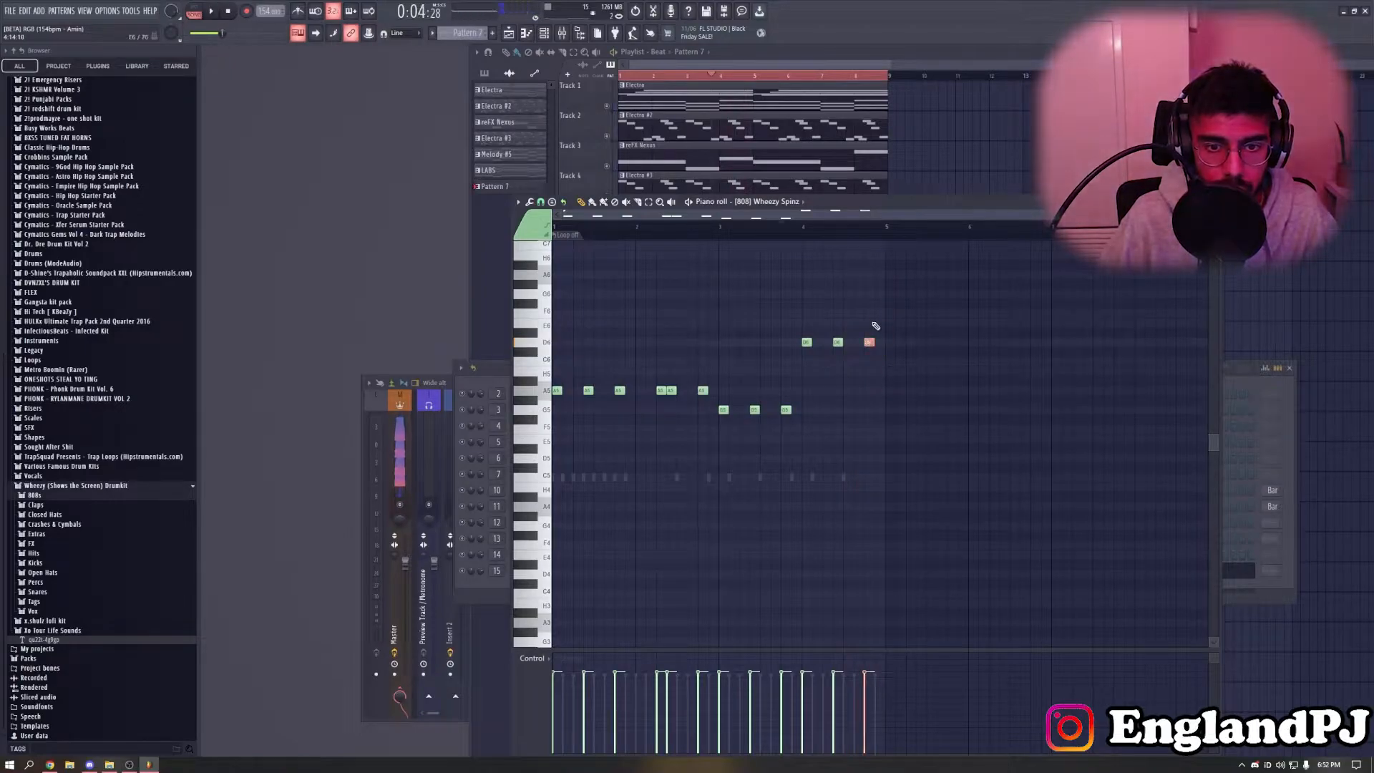
key("ctrl+a")
key("space")
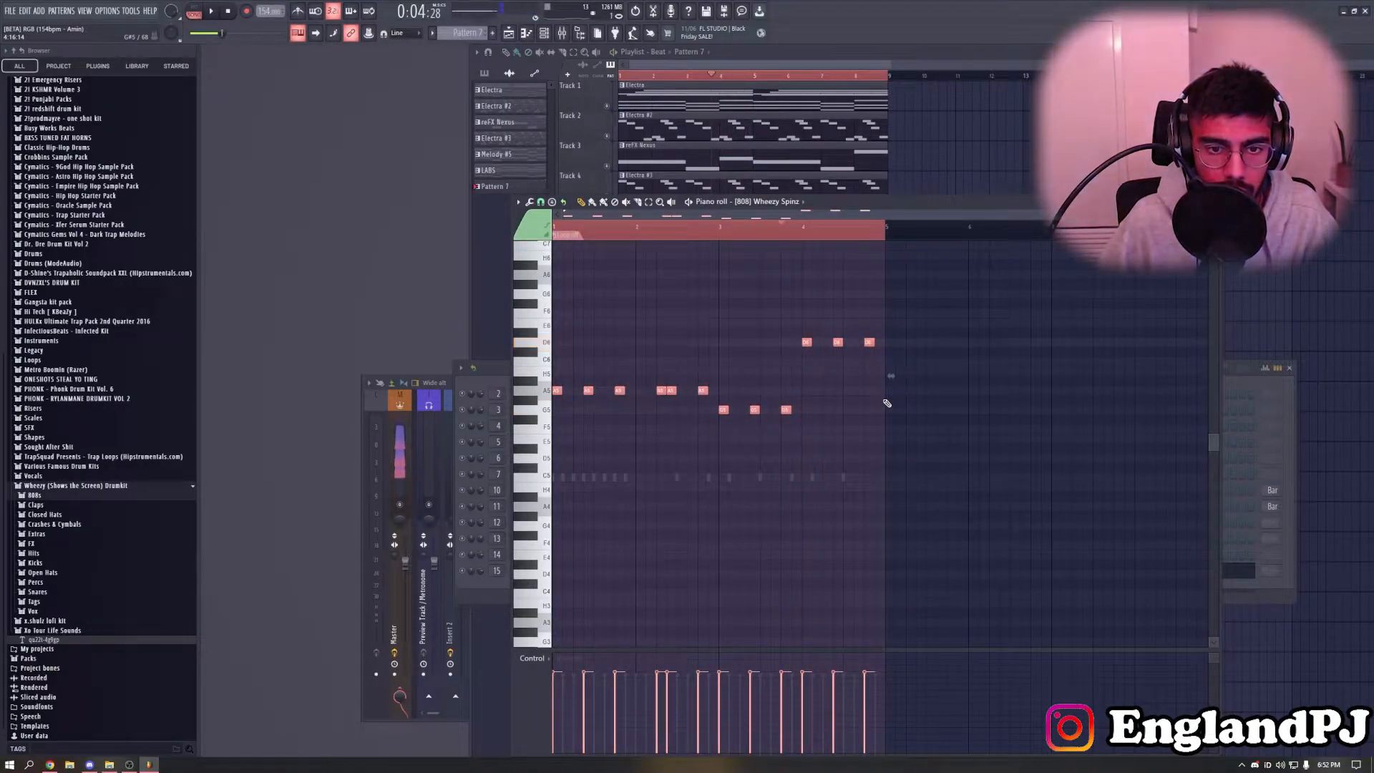
Raise the three bar 4 notes of the 808 to F6 and play them back
left_click_drag(893, 396, 803, 342)
key("shift+Up")
key("shift+Up")
key("shift+Up")
key("space")
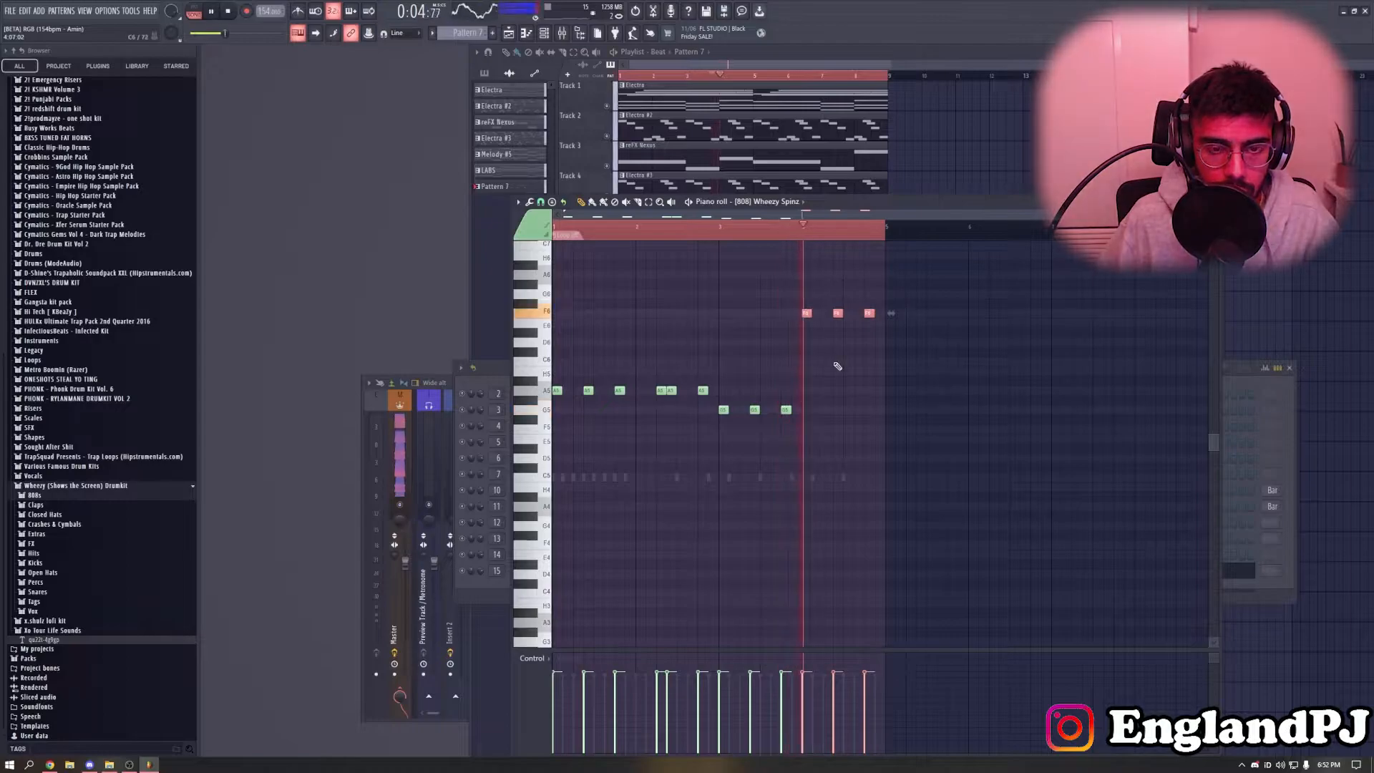
Add an extra F6 note just before the last 808 note of bar 4
key("space")
scroll(845, 341, "up", 2)
key("space")
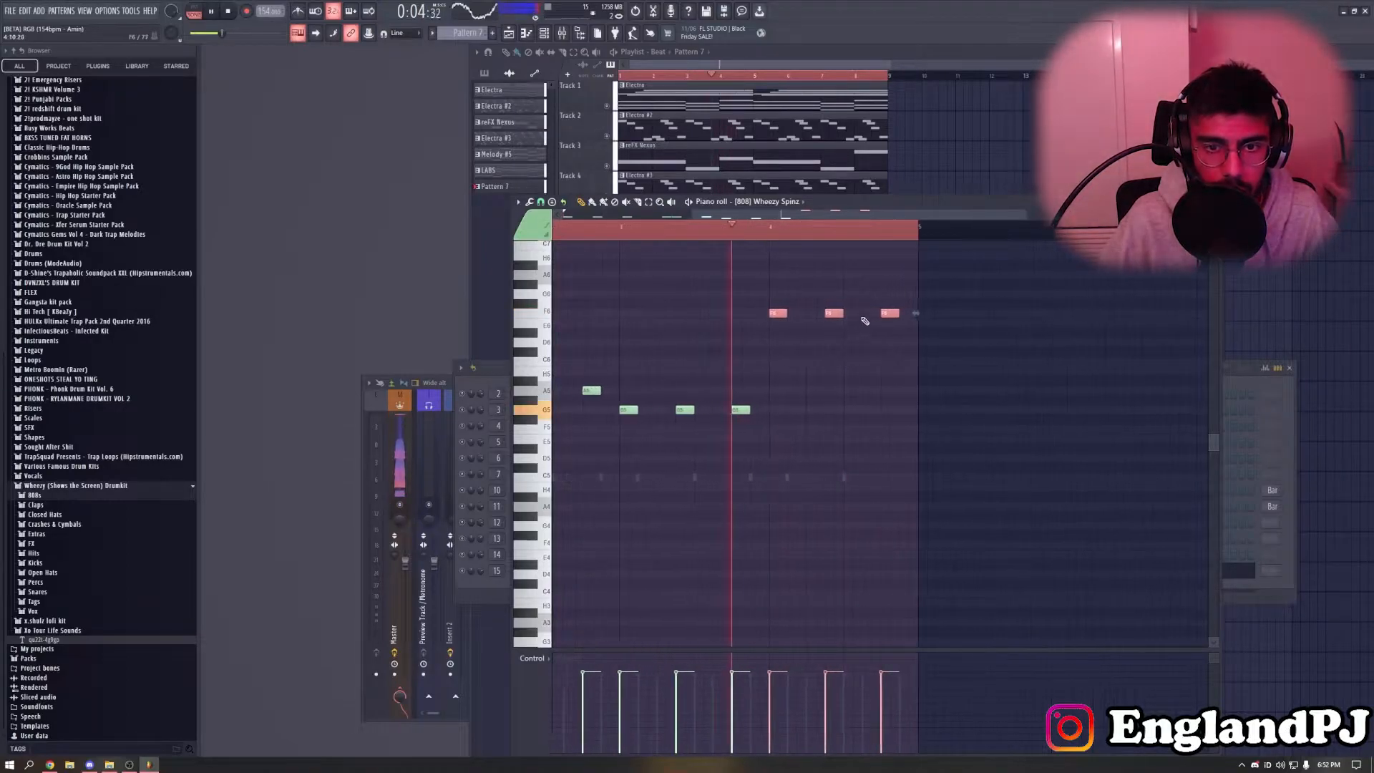
left_click(863, 315)
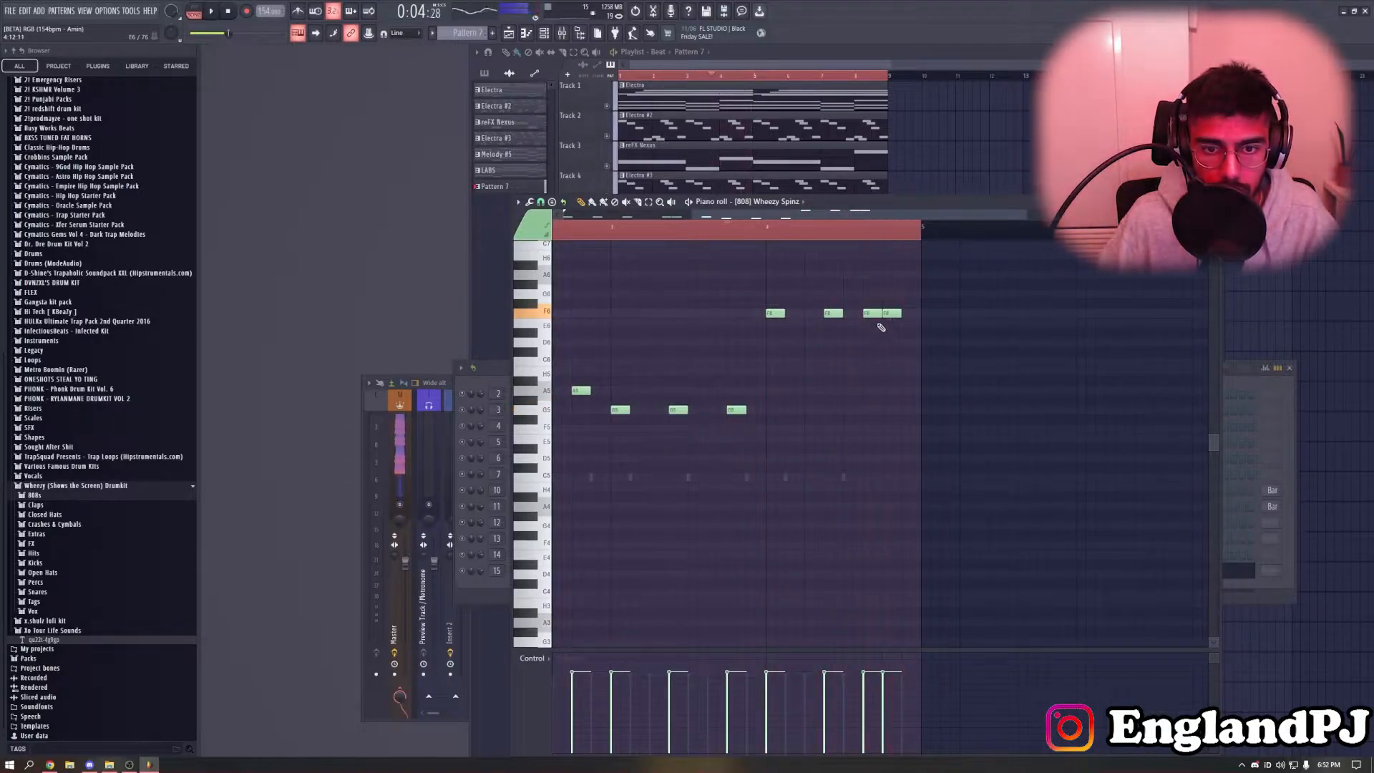
key("space")
Duplicate the four-bar 808 line into bars 5 to 8 and lower the original bar 4 notes to A5
scroll(881, 365, "down", 3)
left_click_drag(874, 377, 802, 313)
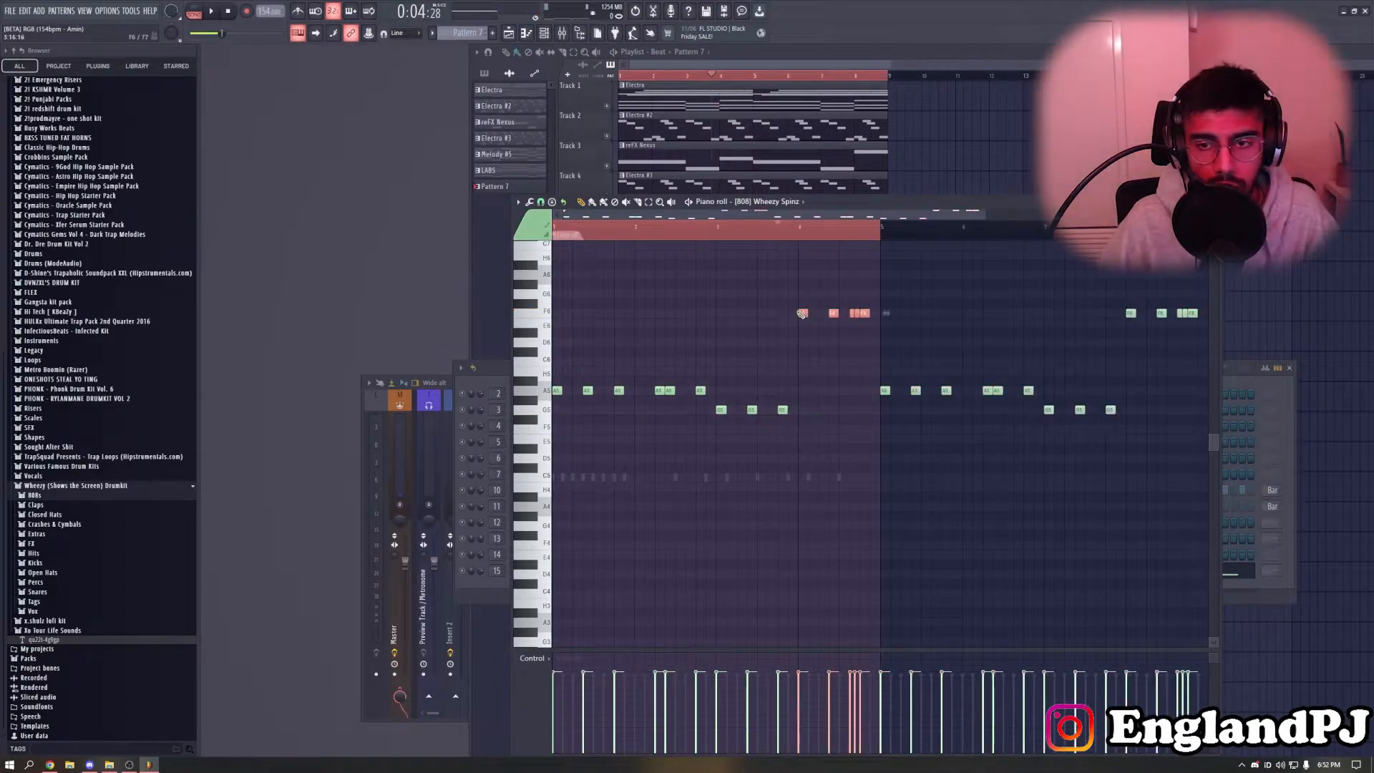
key("Down")
key("Down")
key("space")
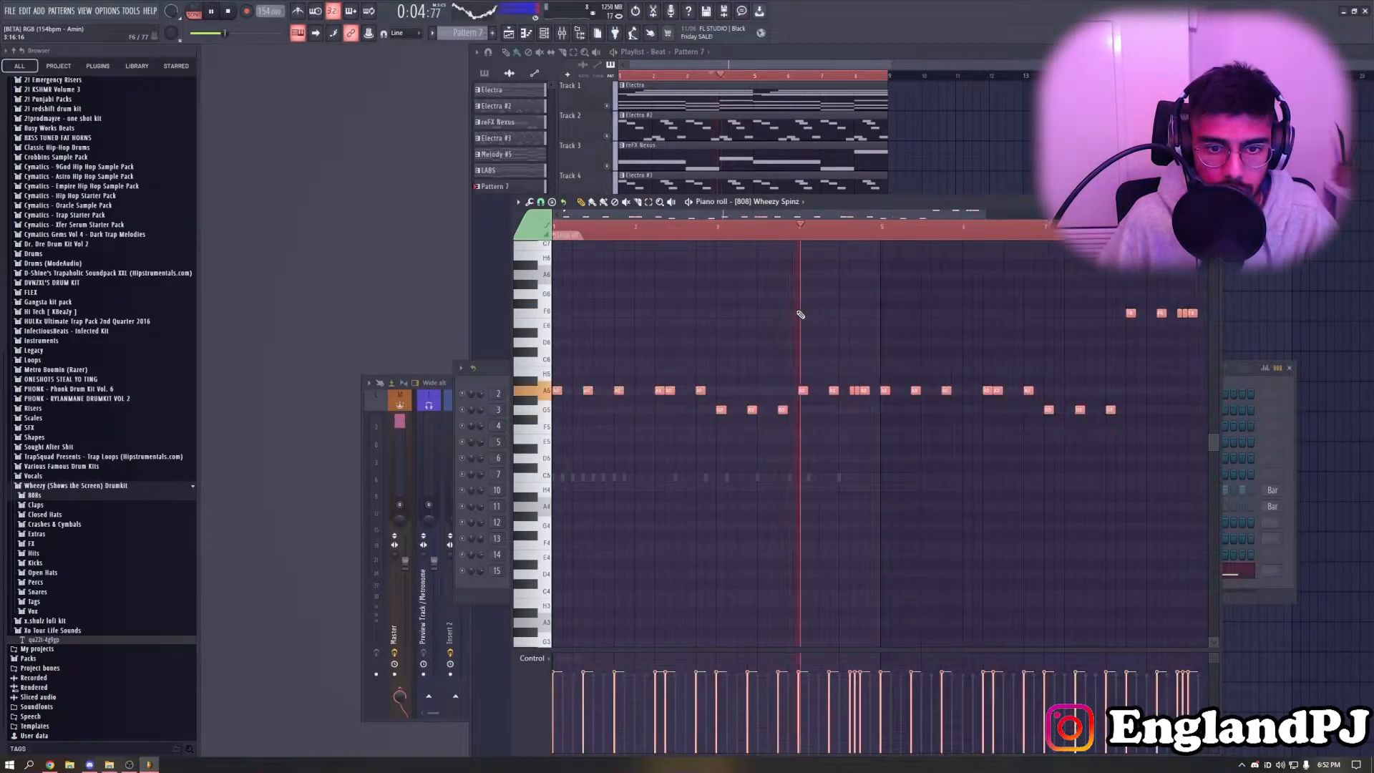
Delete the second 808 note in bars 5 and 1, playing the line to check it
scroll(881, 456, "down", 3)
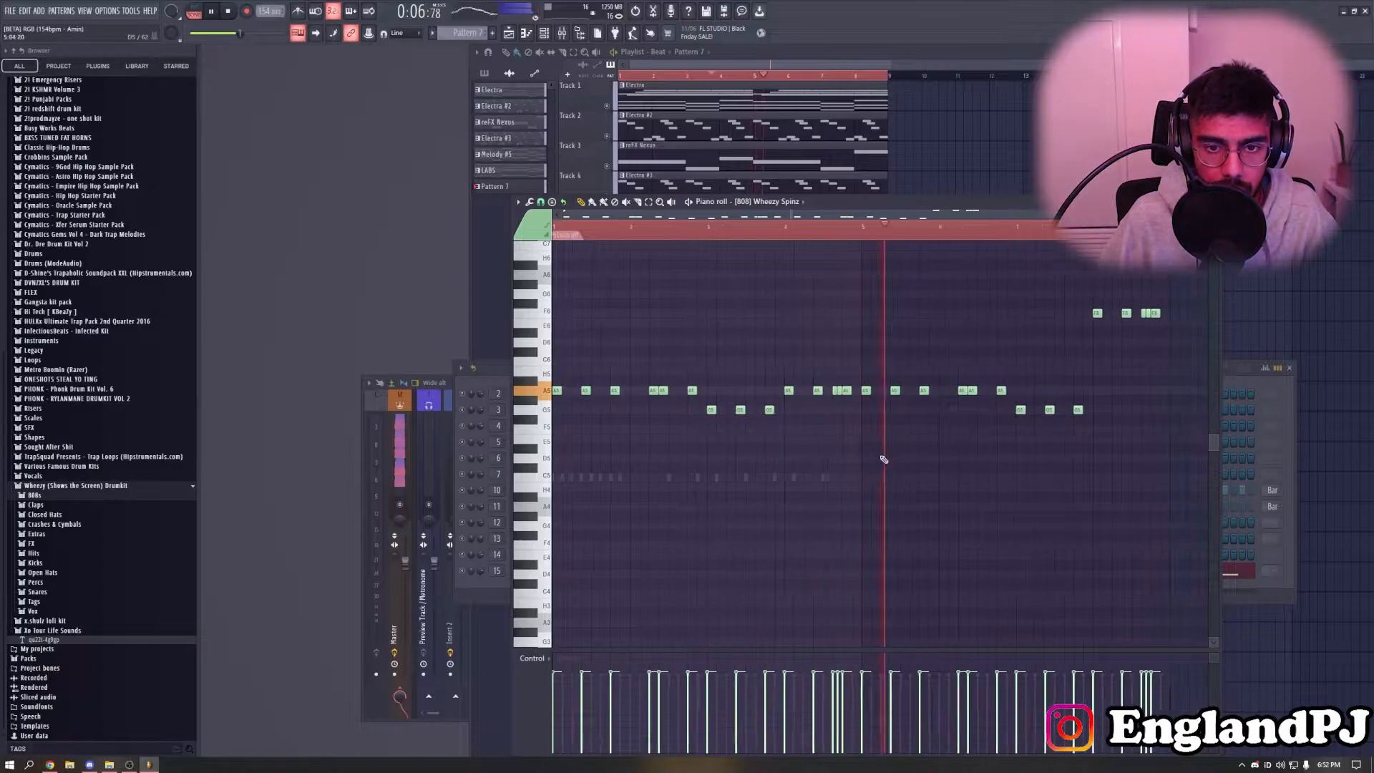
key("space")
key("space")
right_click(795, 394)
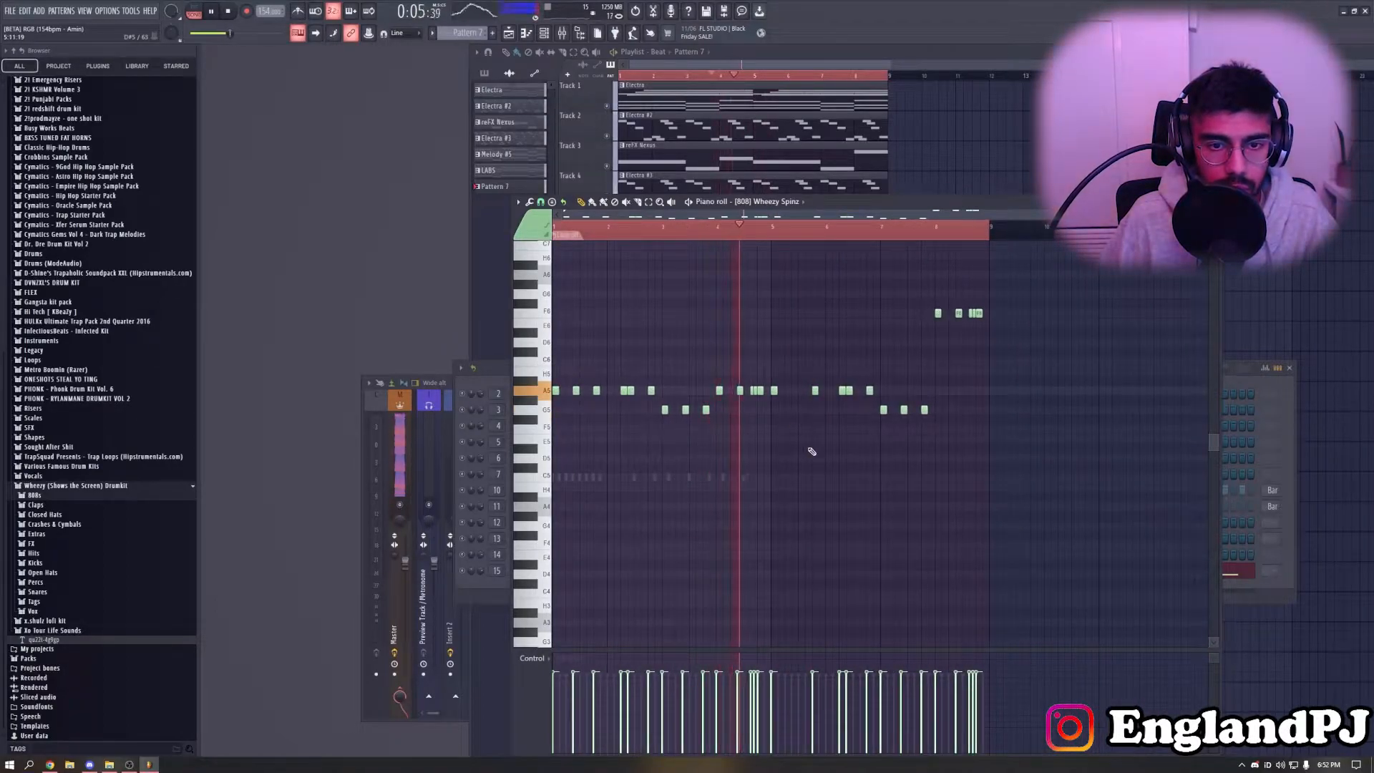
key("space")
key("space")
right_click(576, 391)
key("space")
key("space")
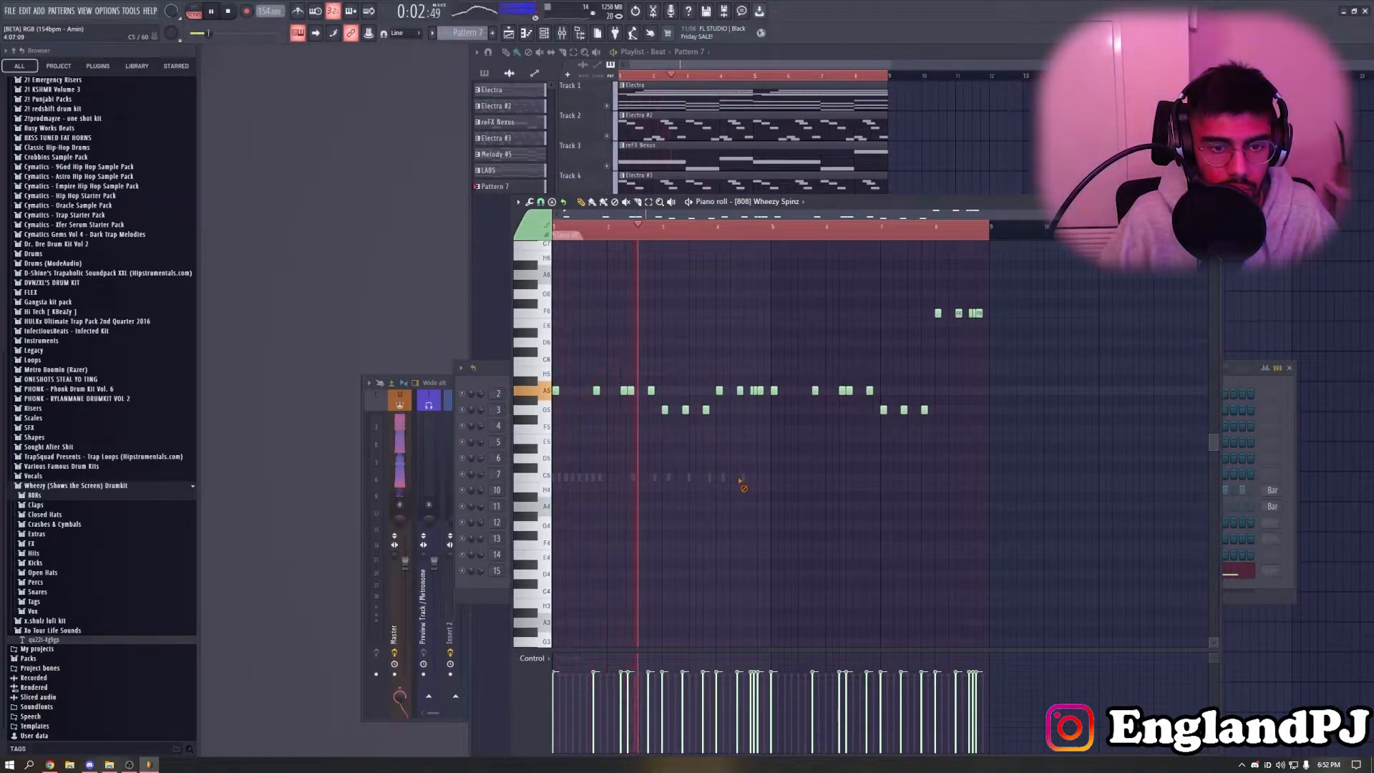
Delete the extra closely spaced A5 notes near the end of bar 4 in the 808 line
key("ctrl+a")
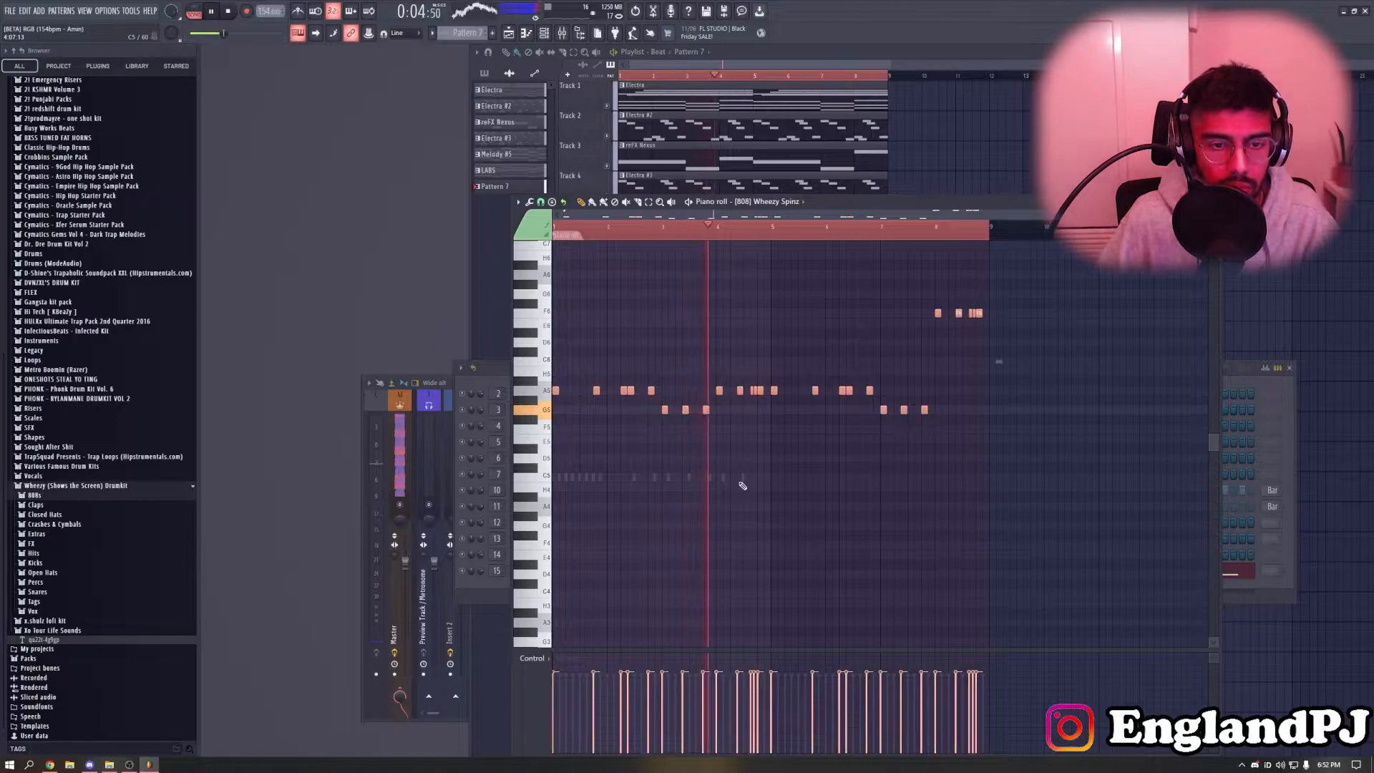
key("ctrl+d")
right_click(756, 392)
right_click(754, 391)
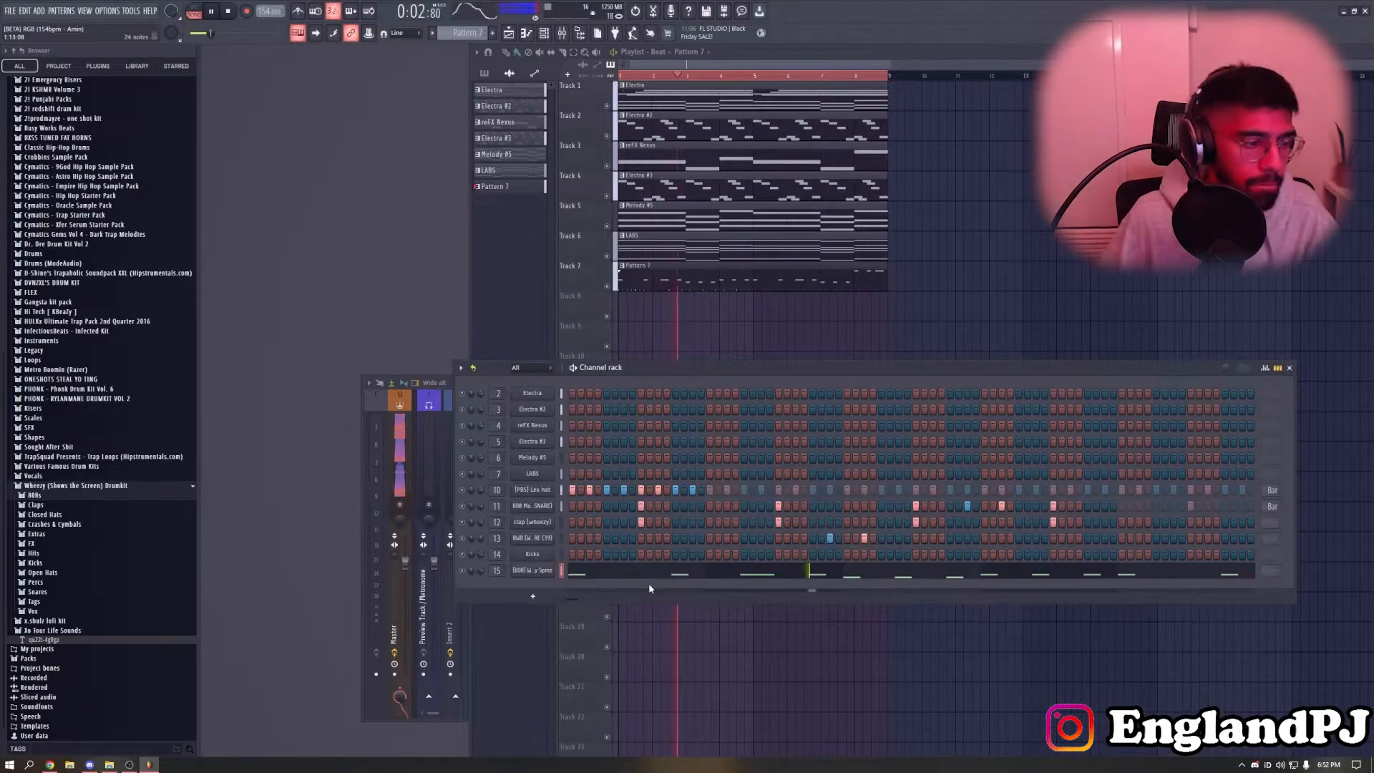
Load the [kick] wheeze wave sample into the Kicks channel and place hits on steps 1, 13, 21, 33, 39 and 45
key("F9")
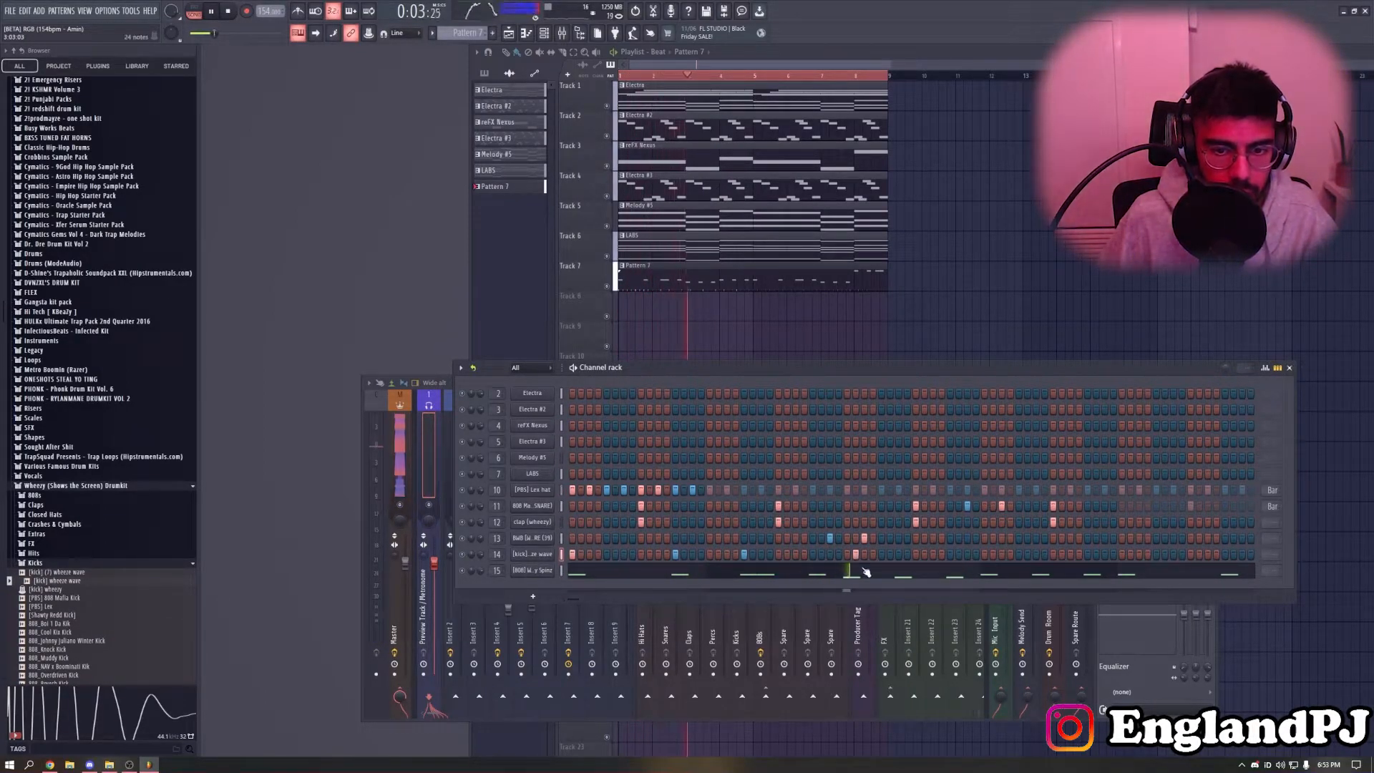
left_click(421, 434)
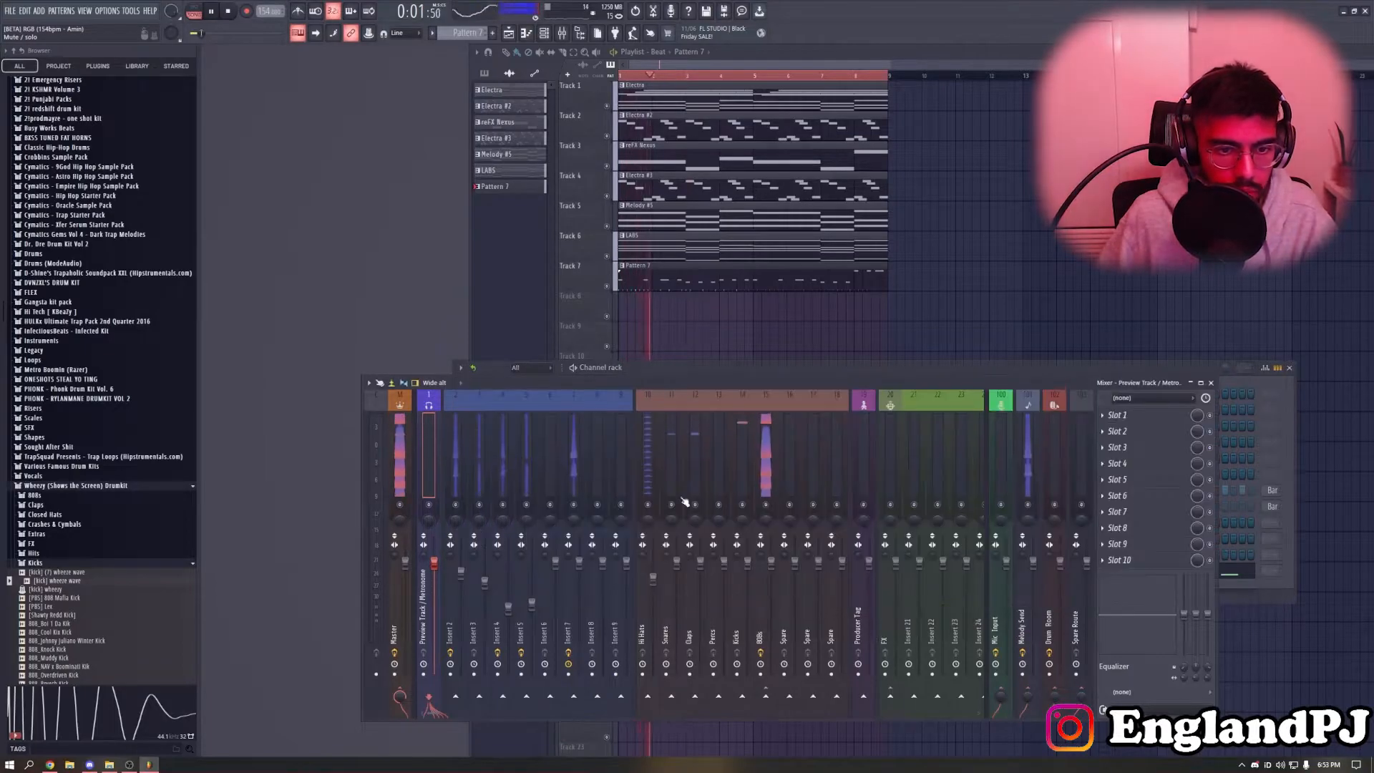
left_click(802, 373)
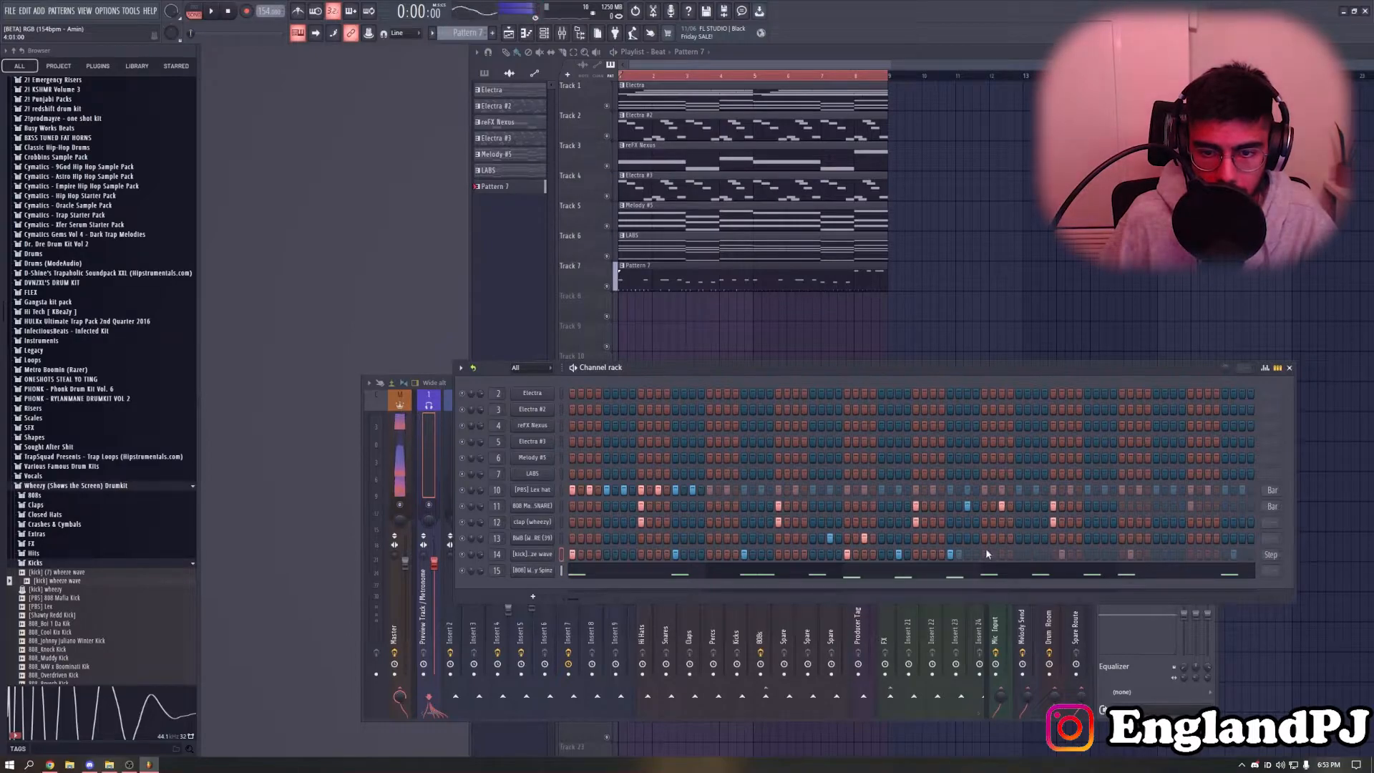
Place kick hits on steps 49 and 61 and set the kick channel's loop to Bar
key("space")
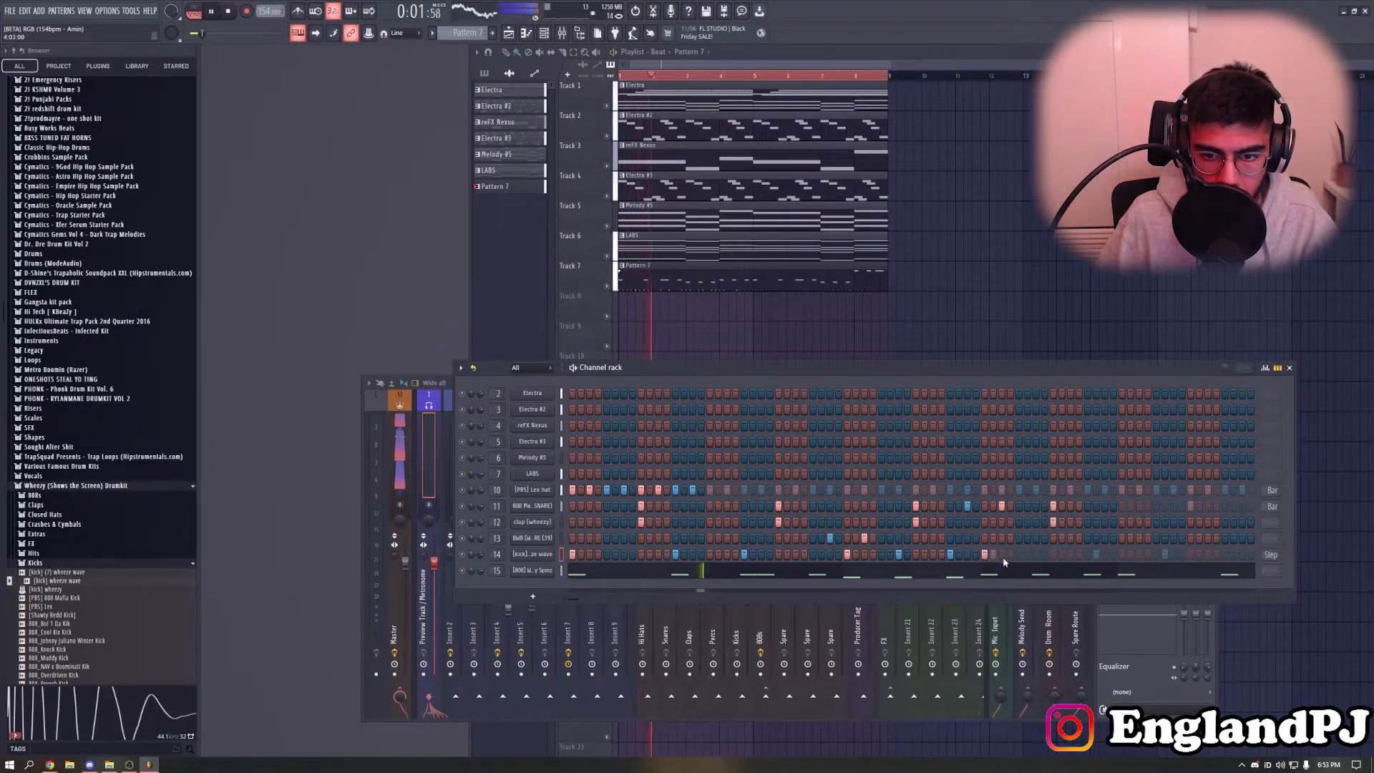
left_click(1089, 555)
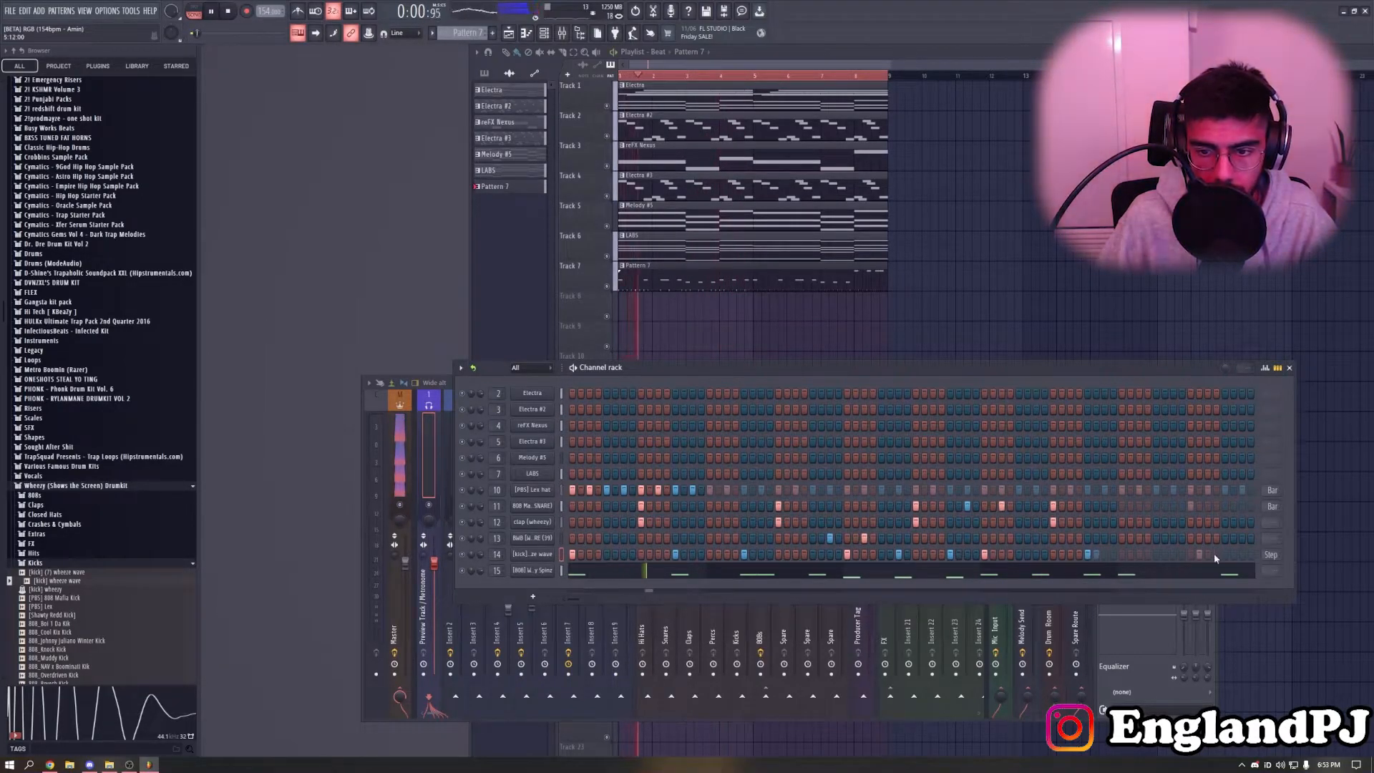
left_click(1273, 557)
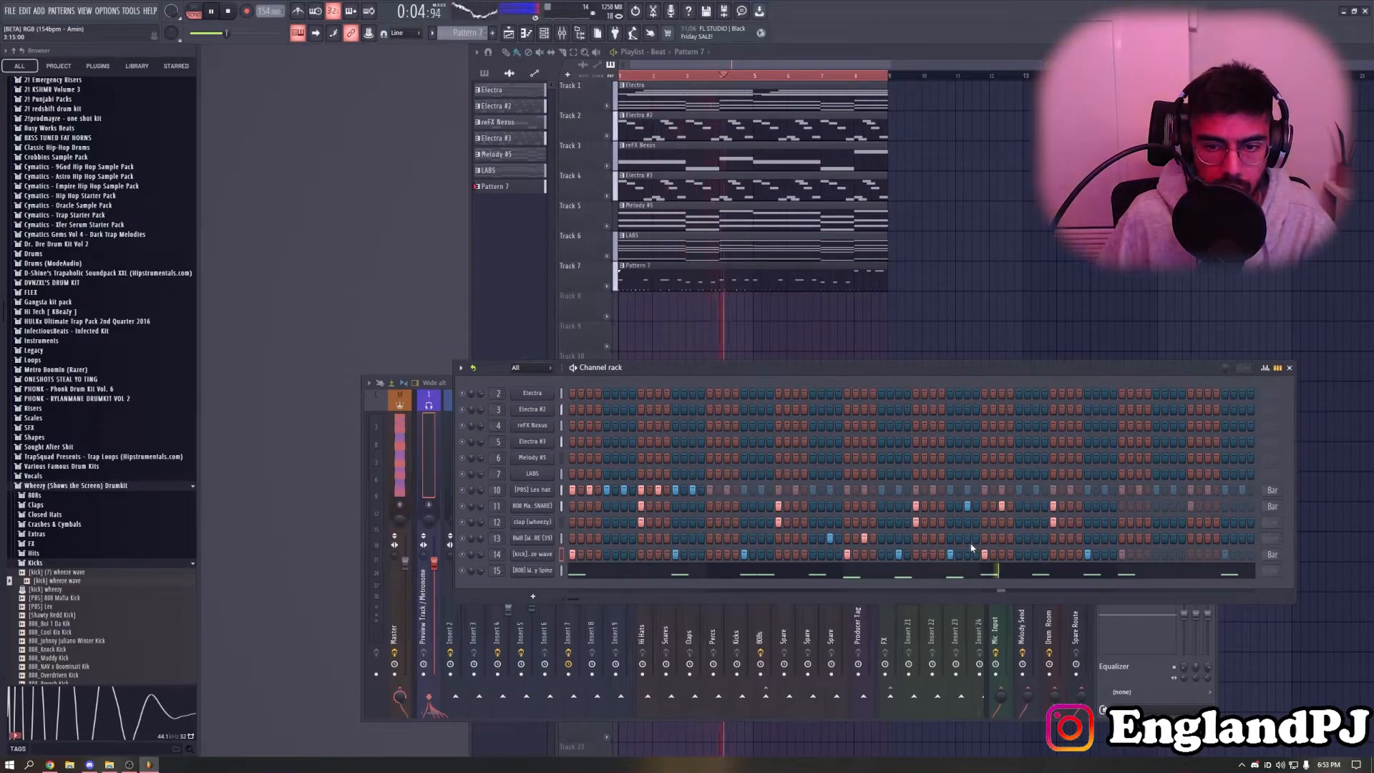
Open the piano roll for the 808 Mafia Snare channel and stop playback
right_click(532, 555)
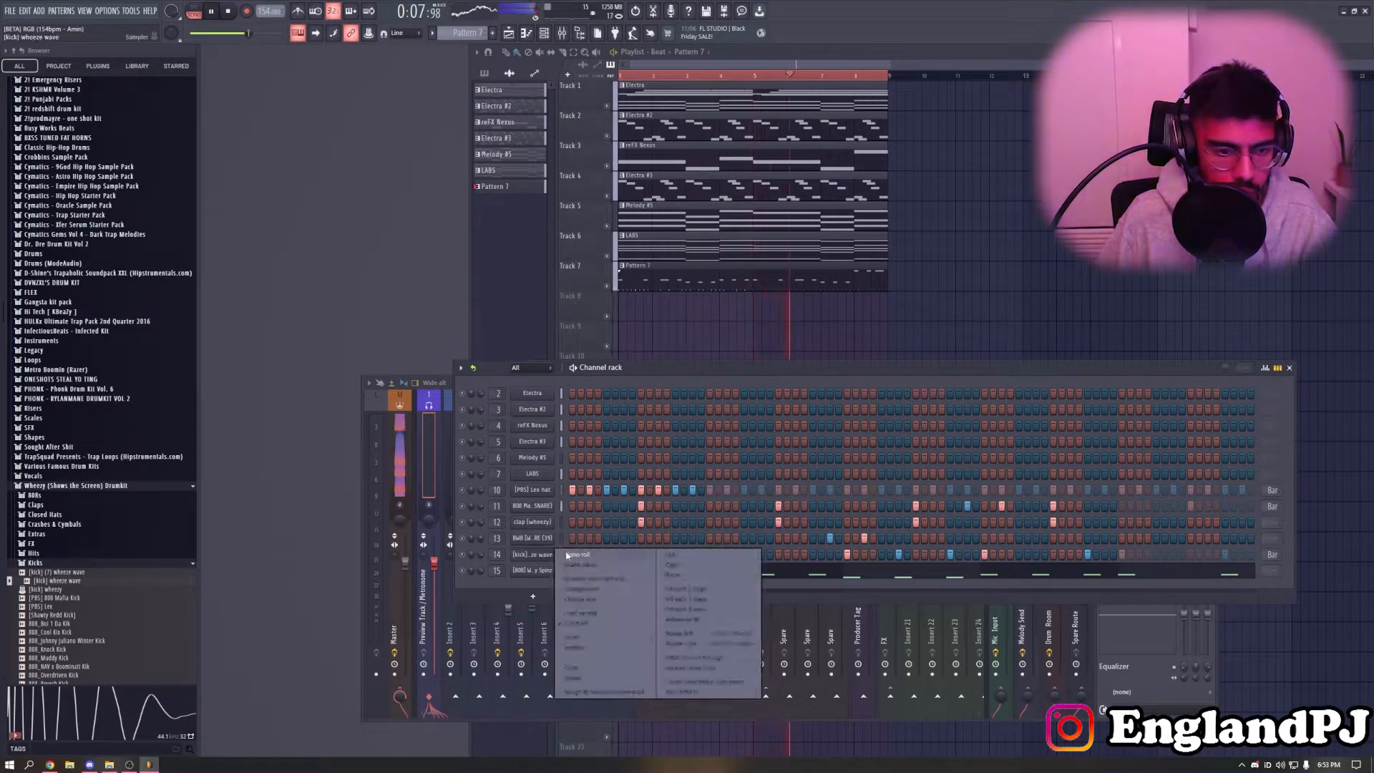
left_click(574, 557)
key("Escape")
right_click(532, 506)
left_click(574, 508)
scroll(767, 482, "up", 4)
key("space")
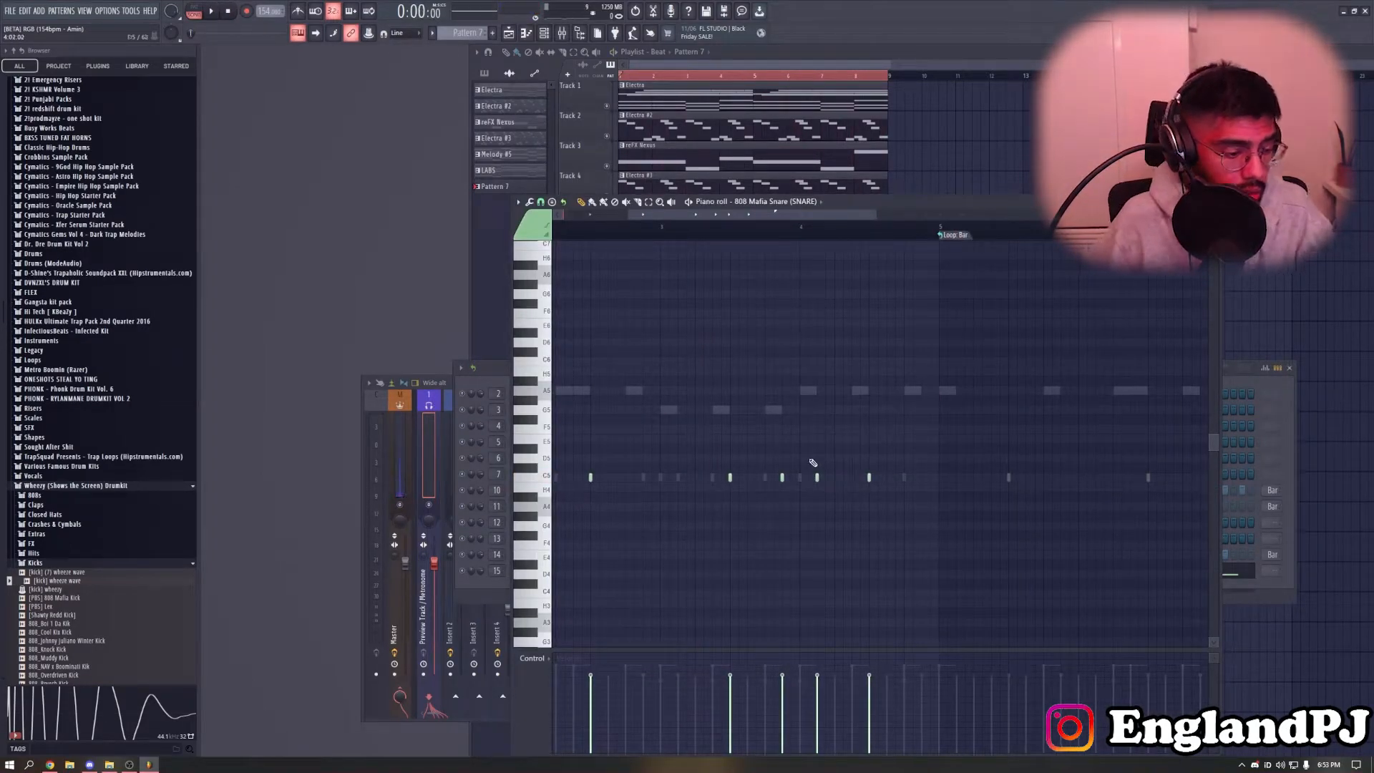
Try a single A5 snare note near the end of bar 4
scroll(848, 433, "up", 2)
left_click(899, 419)
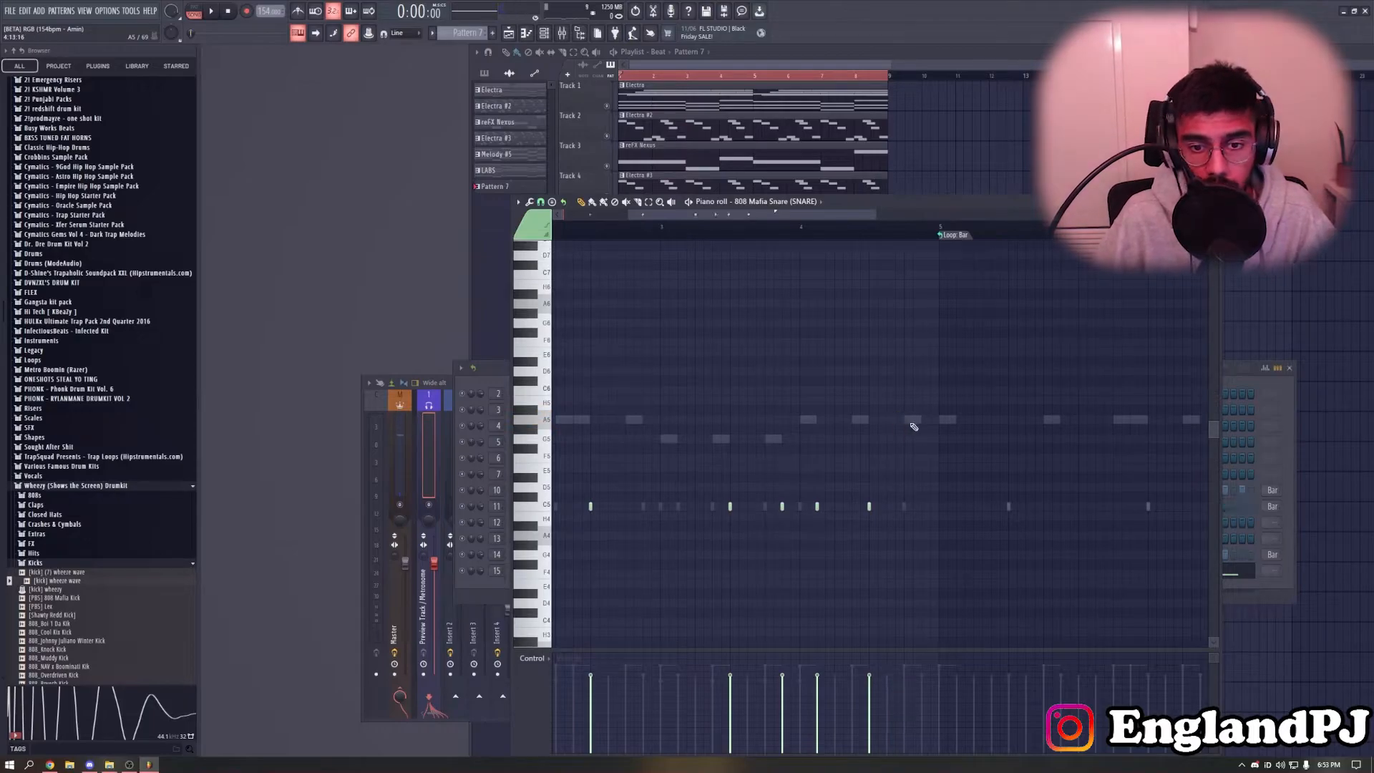
left_click(709, 236)
scroll(945, 508, "up", 2)
key("space")
left_click(902, 420)
key("space")
key("space")
right_click(921, 421)
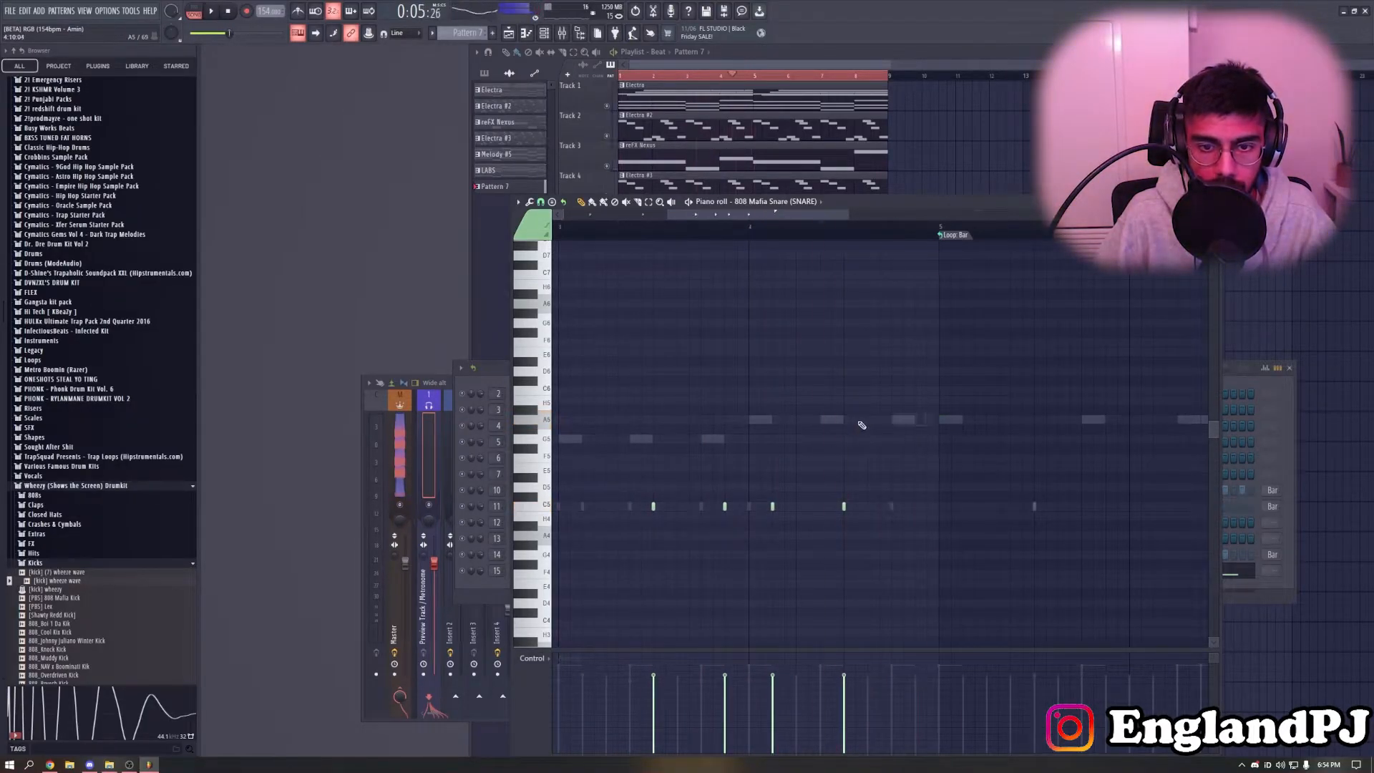
Place three consecutive snare notes at the end of bar 4, raise them to C6 and play them back
left_click(874, 420)
left_click(898, 420)
left_click(921, 420)
key("space")
key("shift+Up")
key("shift+Up")
key("shift+Up")
key("space")
key("space")
left_click(933, 390)
scroll(923, 415, "down", 2)
key("space")
key("space")
Check the snare and clap channel settings and return to the 808 Mafia Snare's piano roll
left_click(486, 368)
left_click(532, 506)
left_click(476, 295)
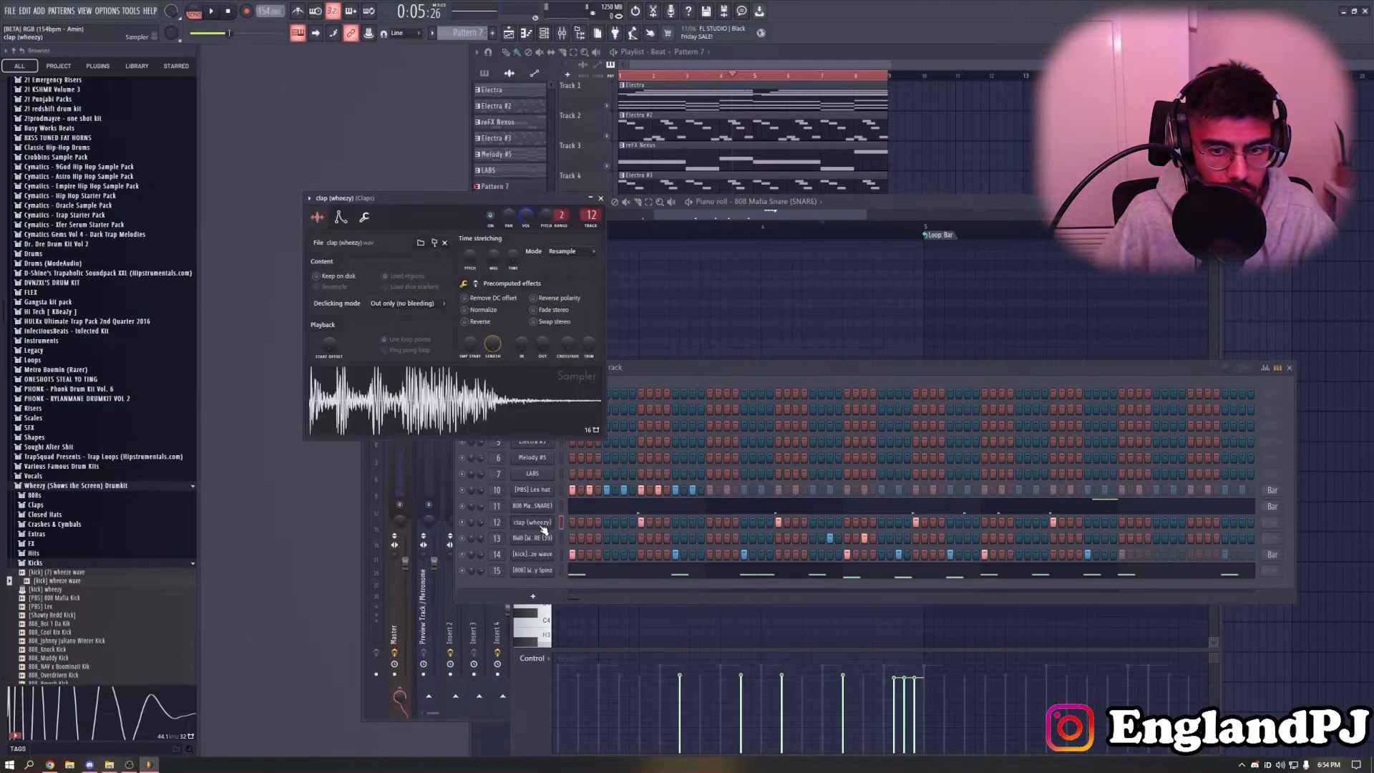
left_click(531, 506)
left_click(537, 523)
left_click(537, 522)
left_click(610, 506)
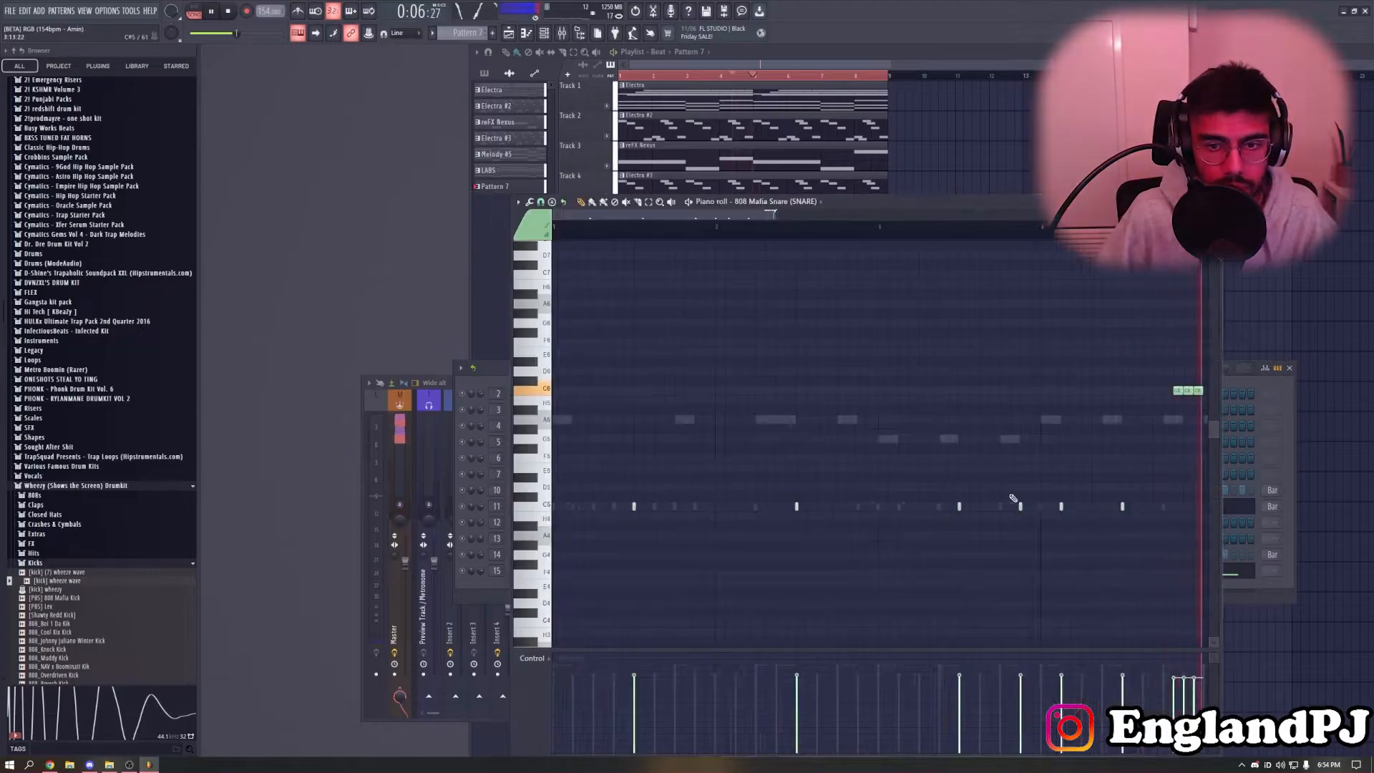
Lower the three snare roll notes at the end of bar 4 to A#4
scroll(1000, 497, "down", 2)
left_click_drag(1010, 422, 924, 381)
key("shift+Down")
key("shift+Down")
key("ctrl+Down")
scroll(880, 501, "up", 2)
Split the A#4 snare roll at the end of bar 4 into a faster run of shorter notes
left_click(798, 524)
scroll(822, 526, "up", 3)
left_click_drag(770, 509, 870, 548)
key("space")
key("ctrl+u")
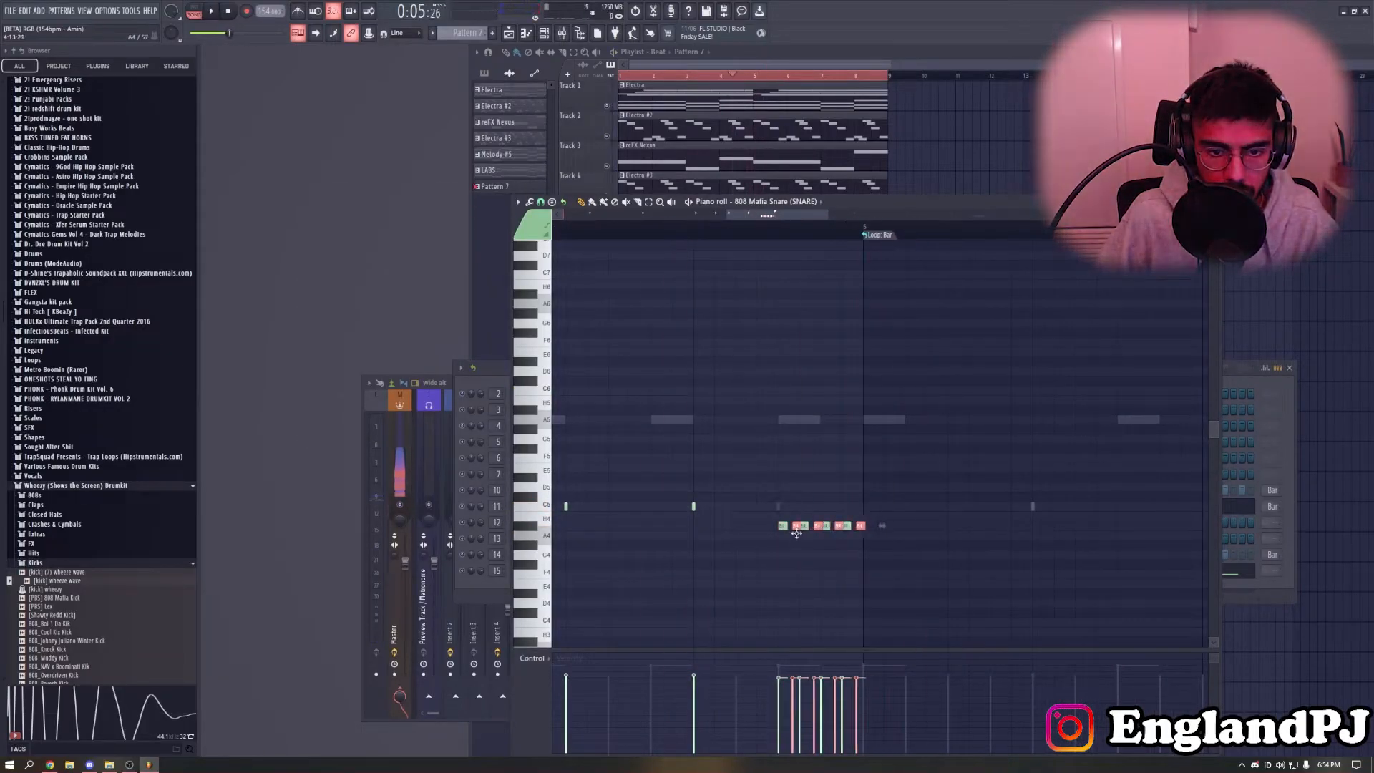
Ramp the snare roll's velocities from low to high and copy the snare pattern into bars 5 to 8
left_click_drag(778, 738, 858, 690)
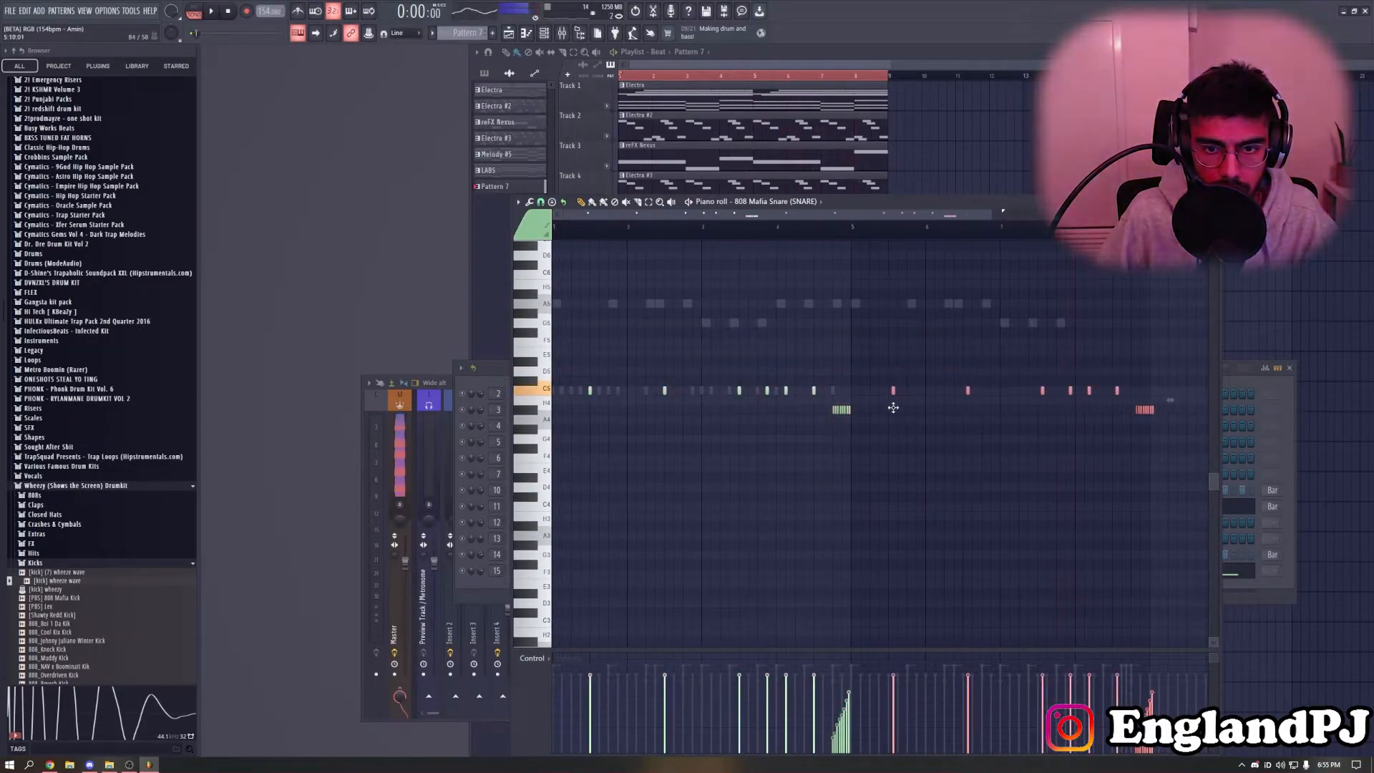
key("space")
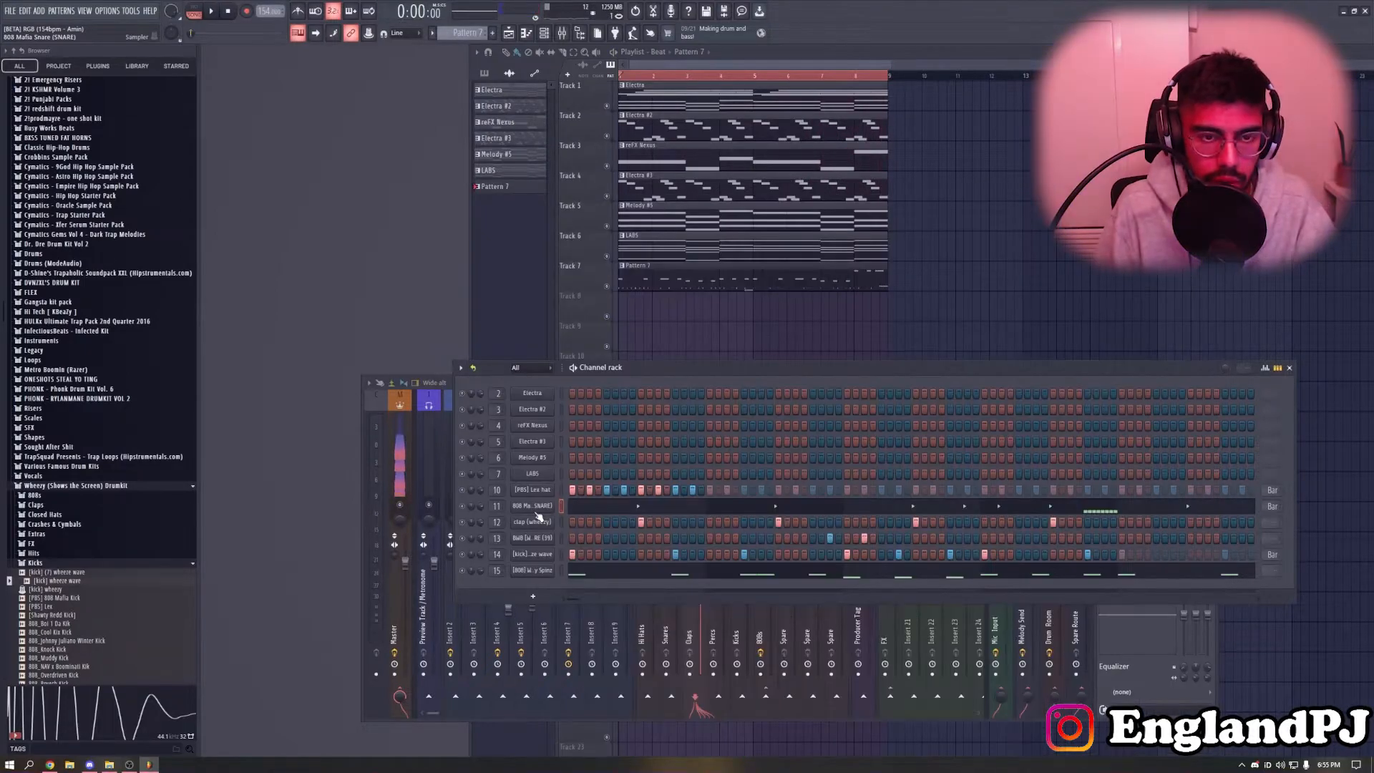
Move the channel rack down off the playlist tracks and repeat the eight-bar set of clips to fill 40 bars
scroll(977, 195, "down", 2)
scroll(976, 251, "up", 2)
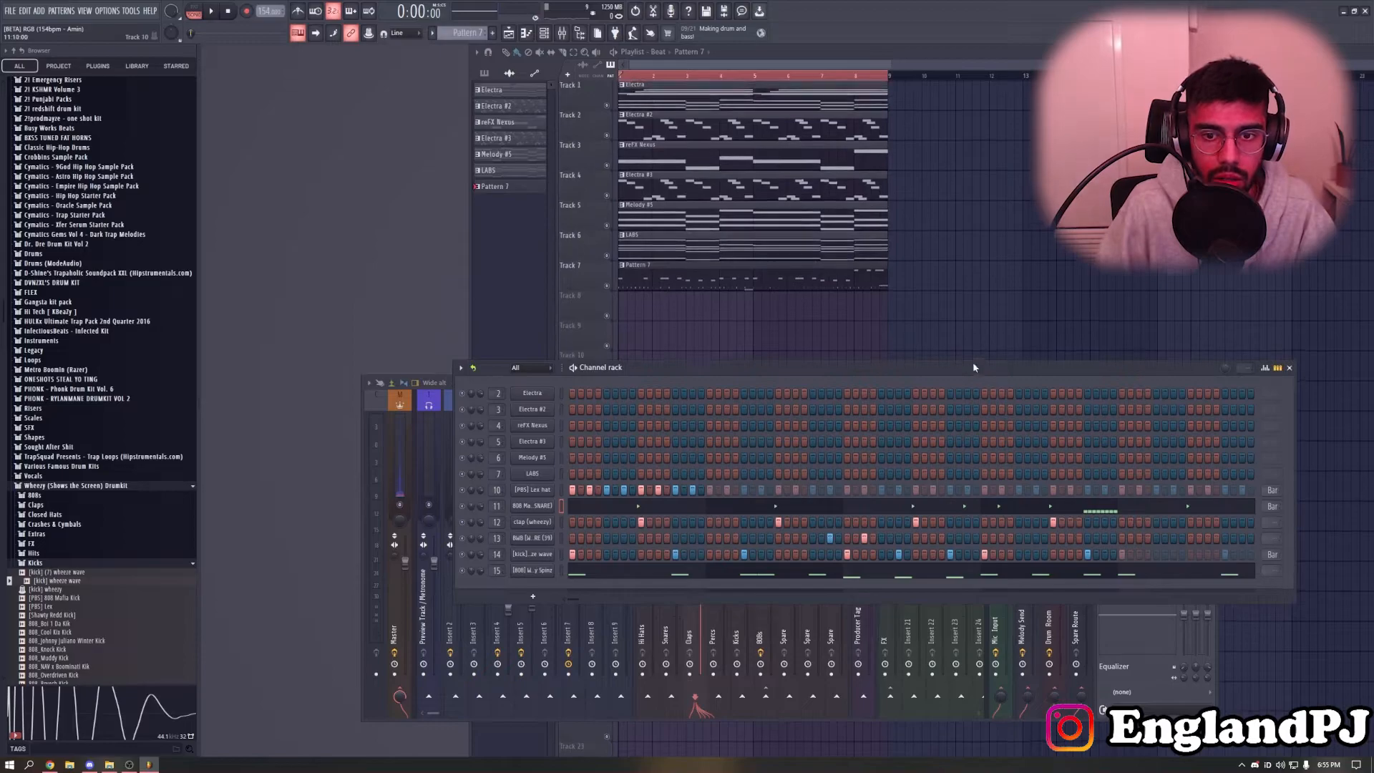
left_click_drag(973, 368, 917, 474)
right_click(858, 315)
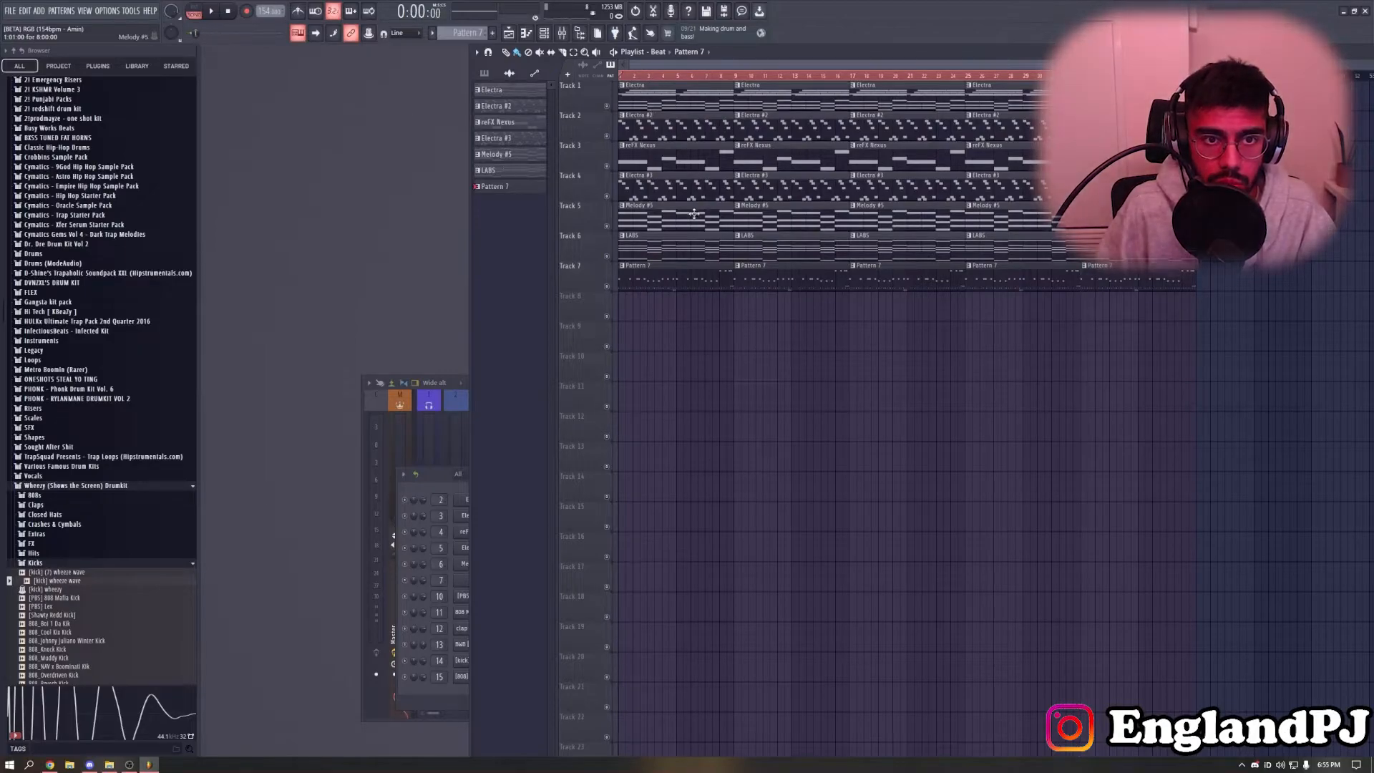
Strip bars 1 to 8 down to the Electra clip by deleting all the other clips, and play the arrangement
right_click(682, 135)
right_click(681, 157)
right_click(682, 187)
right_click(682, 217)
right_click(681, 247)
right_click(682, 278)
key("space")
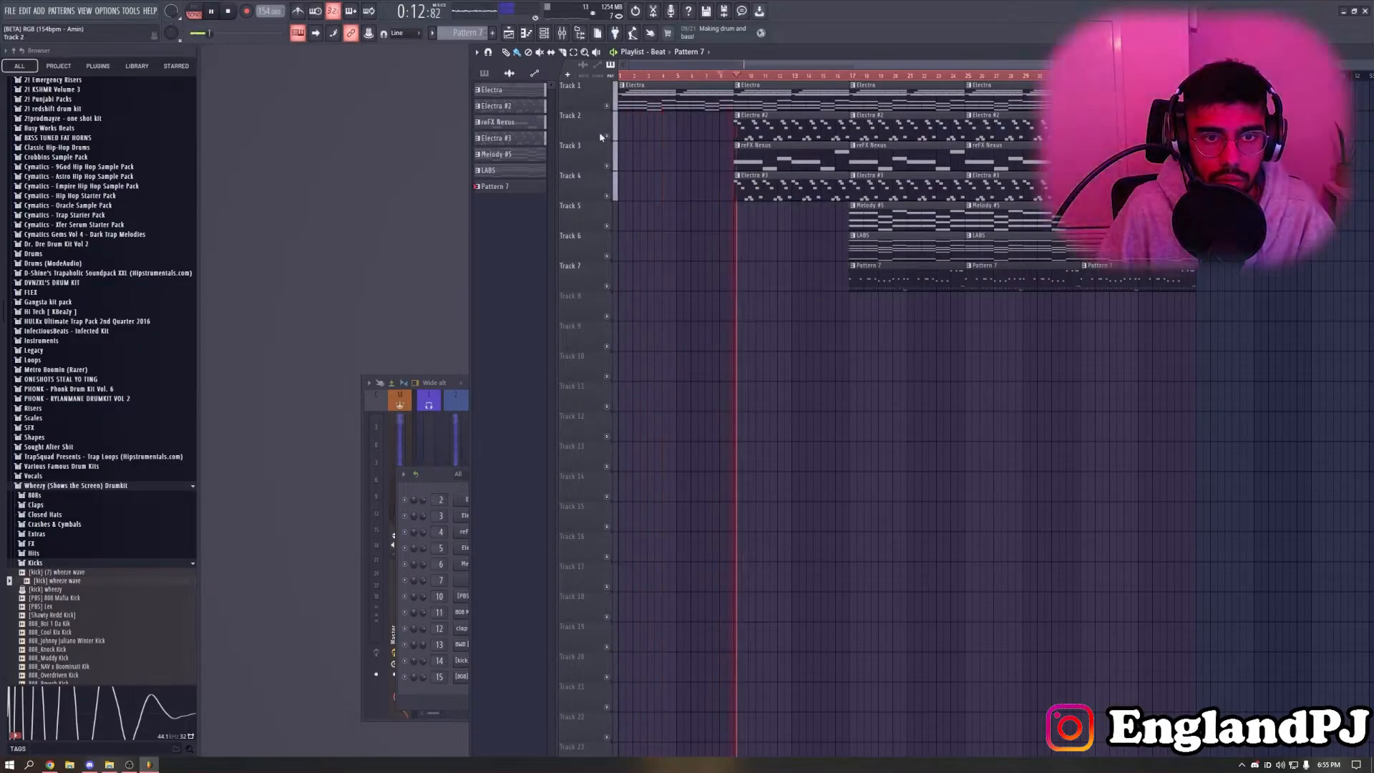
Move the Electra #2 track down to Track 4 and delete its clip from bars 9 to 16
scroll(602, 137, "down", 2)
right_click(788, 188)
Delete every clip on Tracks 2 to 6 from bars 17 to 24, leaving only Electra and Pattern 7
right_click(890, 130)
right_click(890, 159)
right_click(890, 189)
right_click(889, 219)
right_click(890, 245)
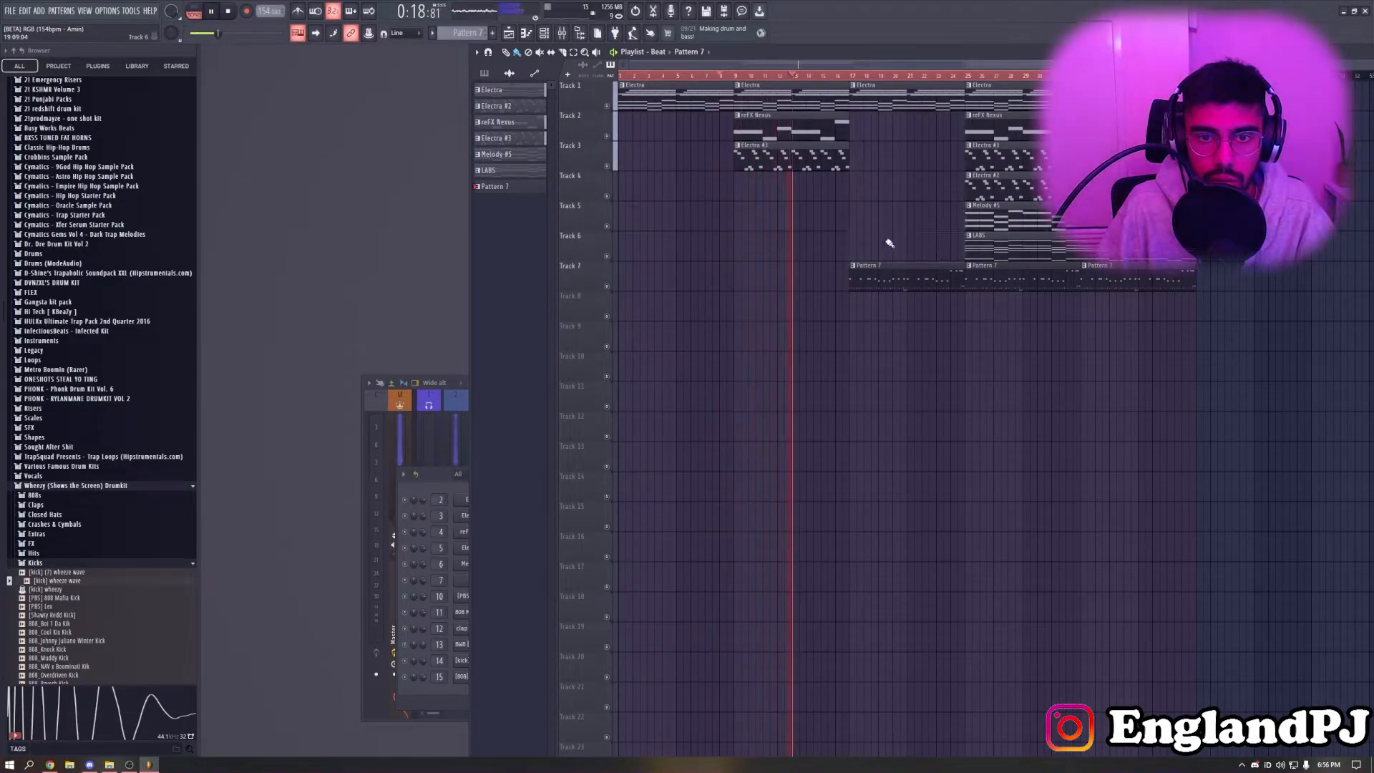
Delete the Melody #5 and LABS clips from bars 25 to 32 and play from about bar 24
right_click(1003, 218)
right_click(1005, 247)
left_click(951, 76)
scroll(1043, 237, "right", 3)
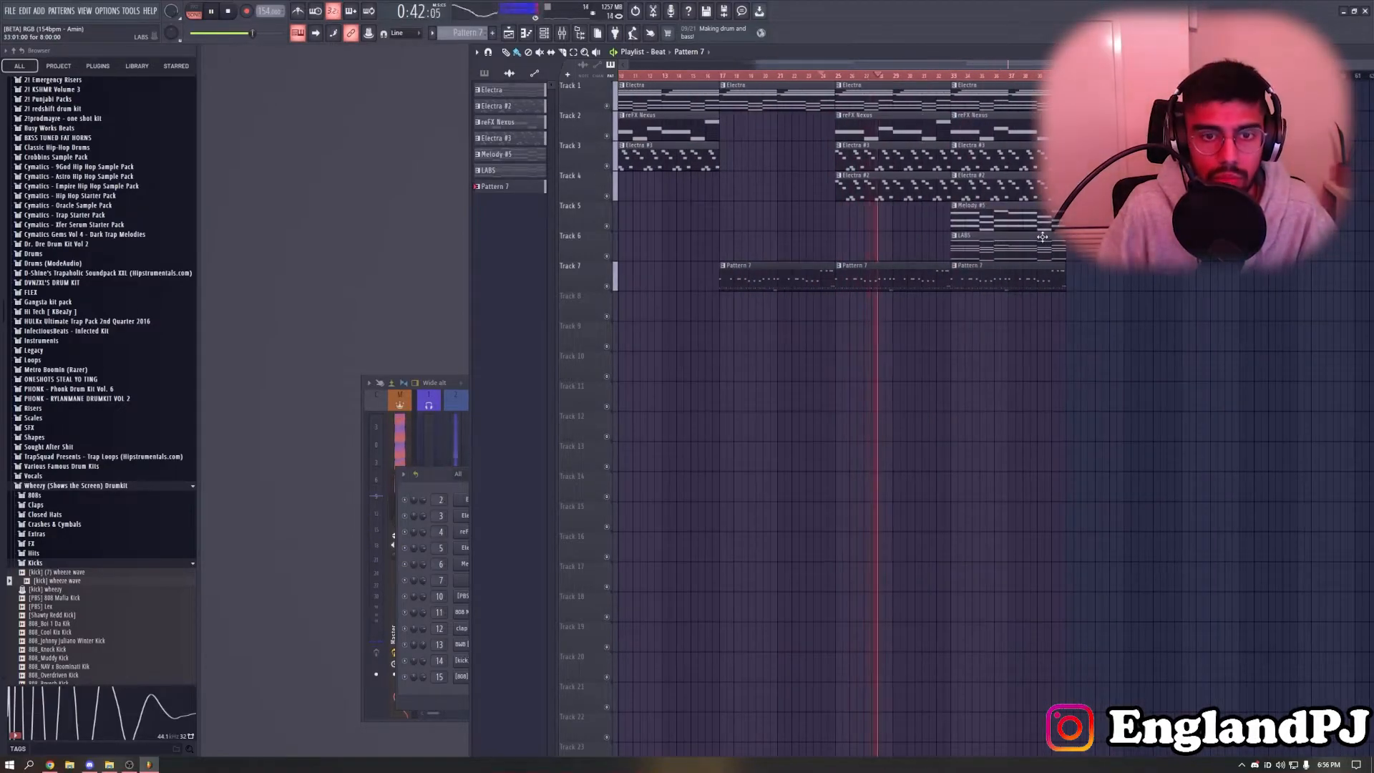
Delete the Electra #2, Electra #3 and reFX Nexus clips from bars 33 to 40
scroll(1043, 237, "up", 2)
right_click(960, 189)
right_click(960, 159)
right_click(961, 131)
Duplicate the bars 33 to 40 section into bars 41 to 48 and delete the LABS clip from bars 33 to 40
left_click_drag(1023, 311, 923, 93)
key("ctrl+b")
key("ctrl+z")
right_click(960, 249)
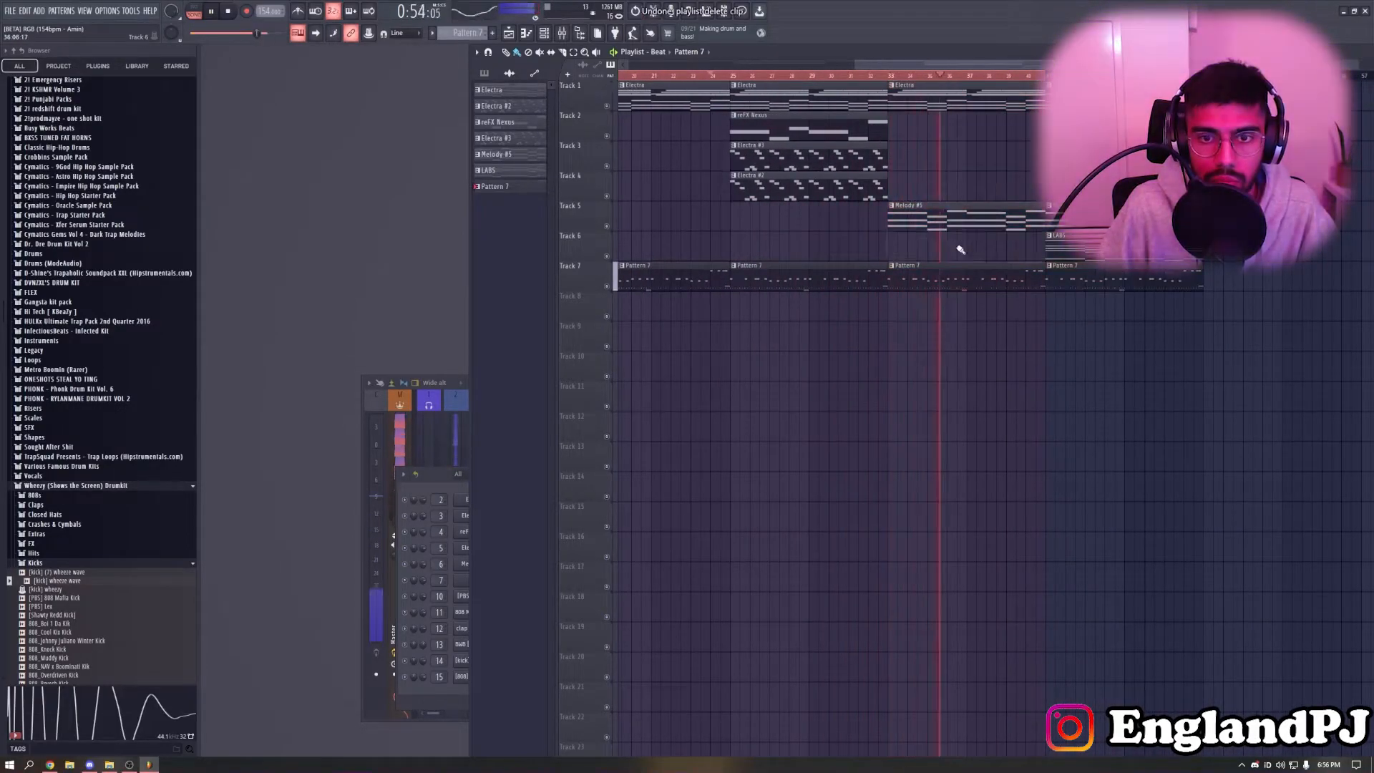
Add a Pattern 7 clip at bar 49 and duplicate the clips of bars 17 to 56 starting at bar 57
scroll(961, 249, "down", 2)
key("ctrl+a")
key("ctrl+d")
scroll(961, 249, "left", 2)
scroll(1145, 322, "down", 1)
left_click(1204, 278)
left_click_drag(1226, 358, 809, 93)
key("ctrl+b")
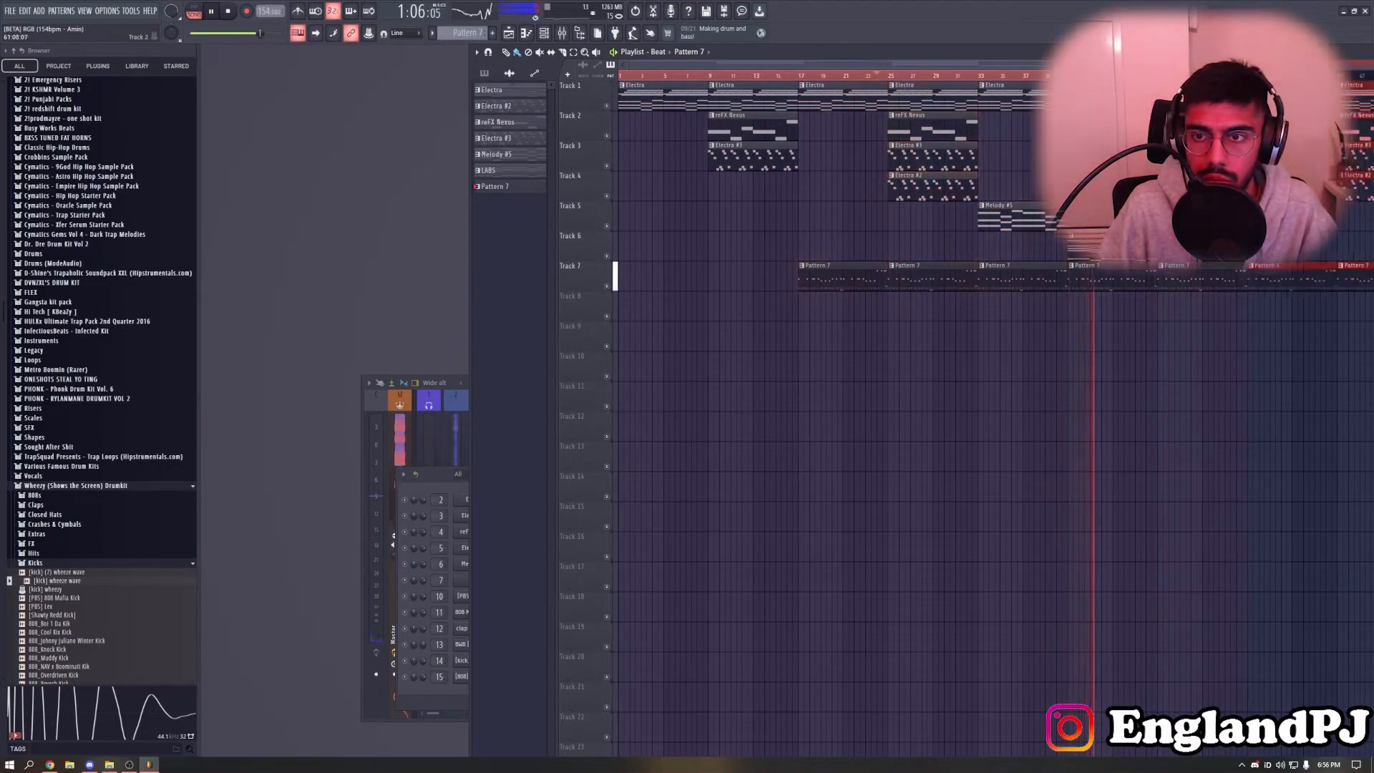
Clear the clip selection, audition the arrangement up to about bar 49 and undo a trial clip deletion there
scroll(1073, 322, "down", 2)
left_click_drag(844, 322, 796, 93)
scroll(969, 147, "down", 1)
key("space")
key("ctrl+a")
key("ctrl+d")
left_click(667, 76)
left_click_drag(667, 76, 949, 108)
right_click(969, 93)
key("ctrl+z")
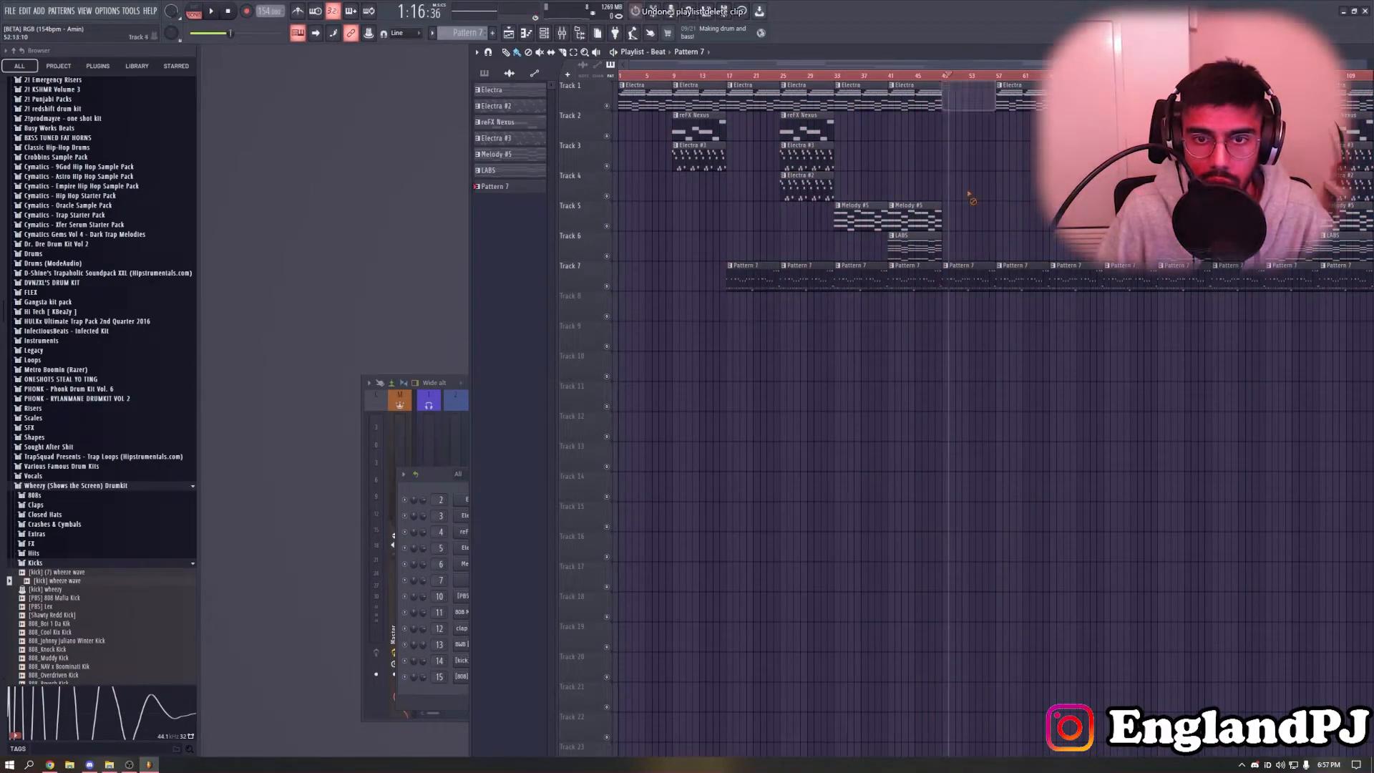
Try closing the gap at bar 49 by shifting the following clips eight bars earlier, and move them back
scroll(969, 93, "down", 1)
left_click_drag(1331, 384, 981, 94)
left_click_drag(997, 86, 947, 86)
left_click_drag(713, 86, 926, 107)
left_click_drag(1331, 372, 930, 93)
left_click_drag(938, 86, 988, 86)
Duplicate the bars 41 to 48 section into bars 49 to 56 and delete the LABS clip from the copy
left_click_drag(917, 373, 879, 93)
key("ctrl+b")
right_click(945, 247)
Audition the later sections of the arrangement and return the playhead to about bar 9
left_click_drag(632, 76, 1086, 102)
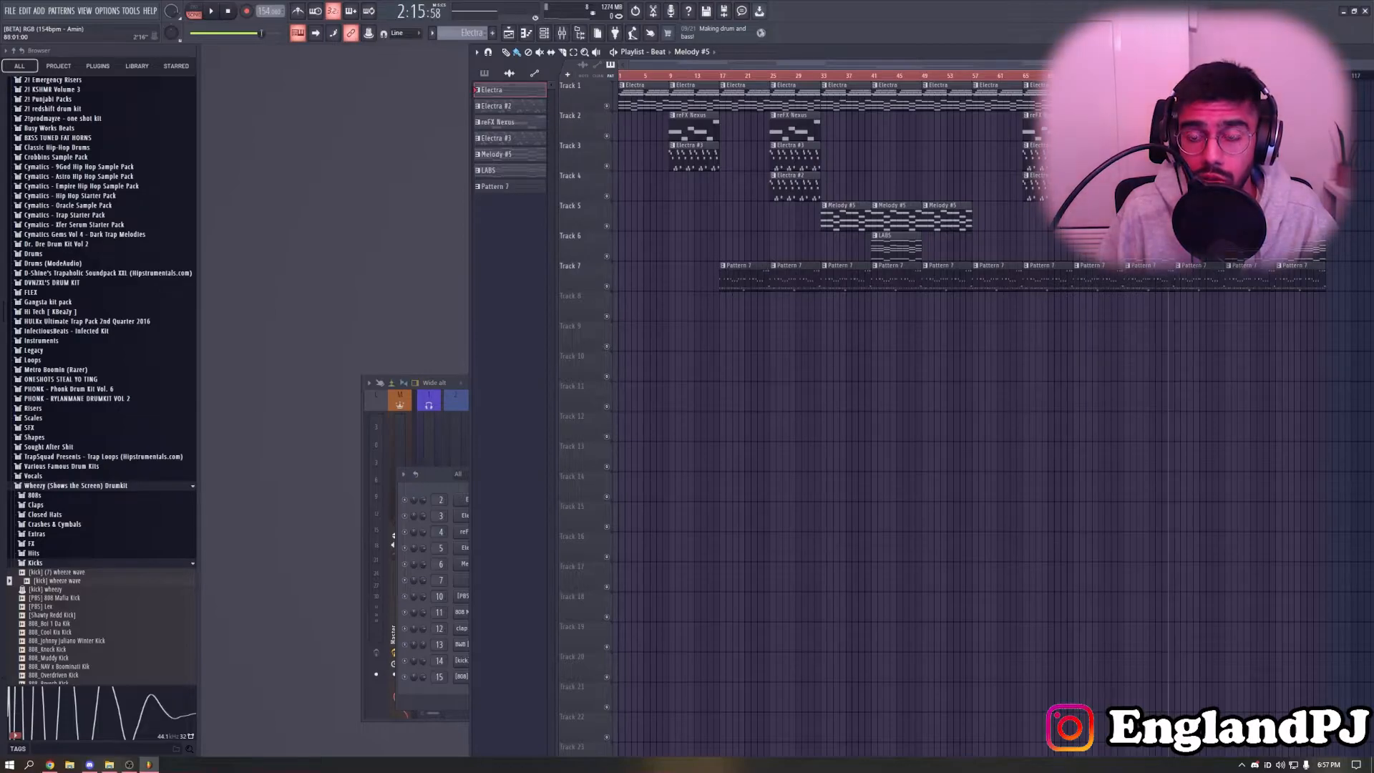
left_click_drag(1170, 102, 1214, 102)
left_click_drag(1120, 102, 669, 102)
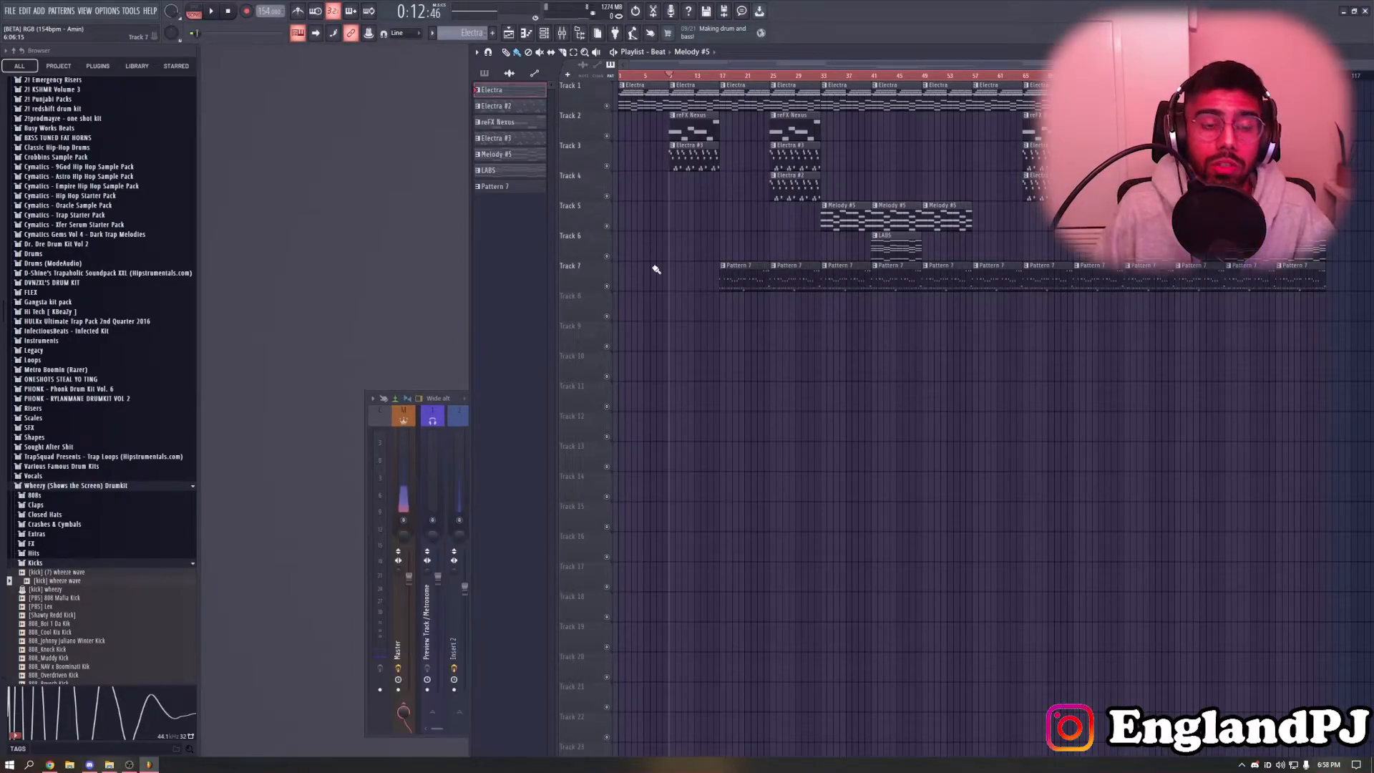
Place the producer tag sample from the Beats and Music folder on Track 9 so it leads into bar 9, and audition it
scroll(139, 458, "up", 7)
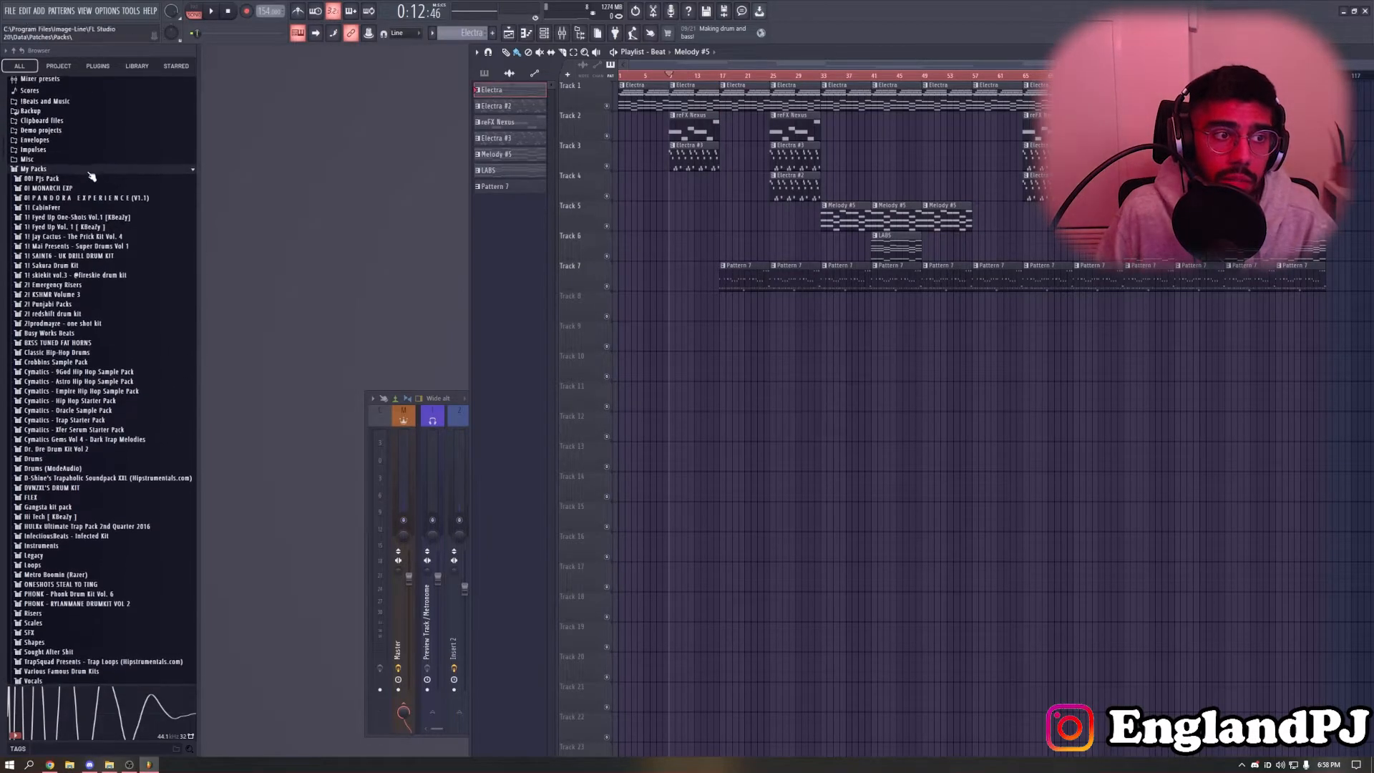
left_click(44, 103)
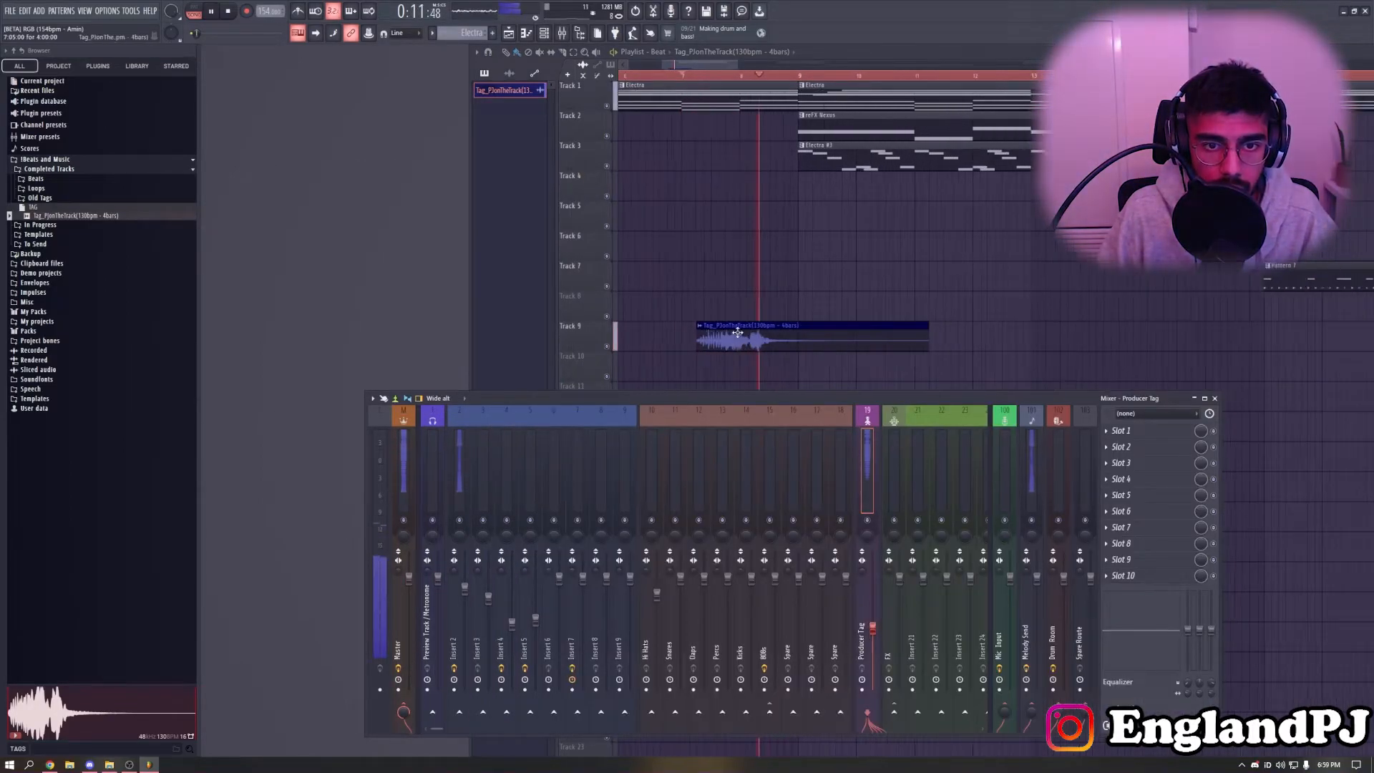
scroll(814, 336, "up", 4)
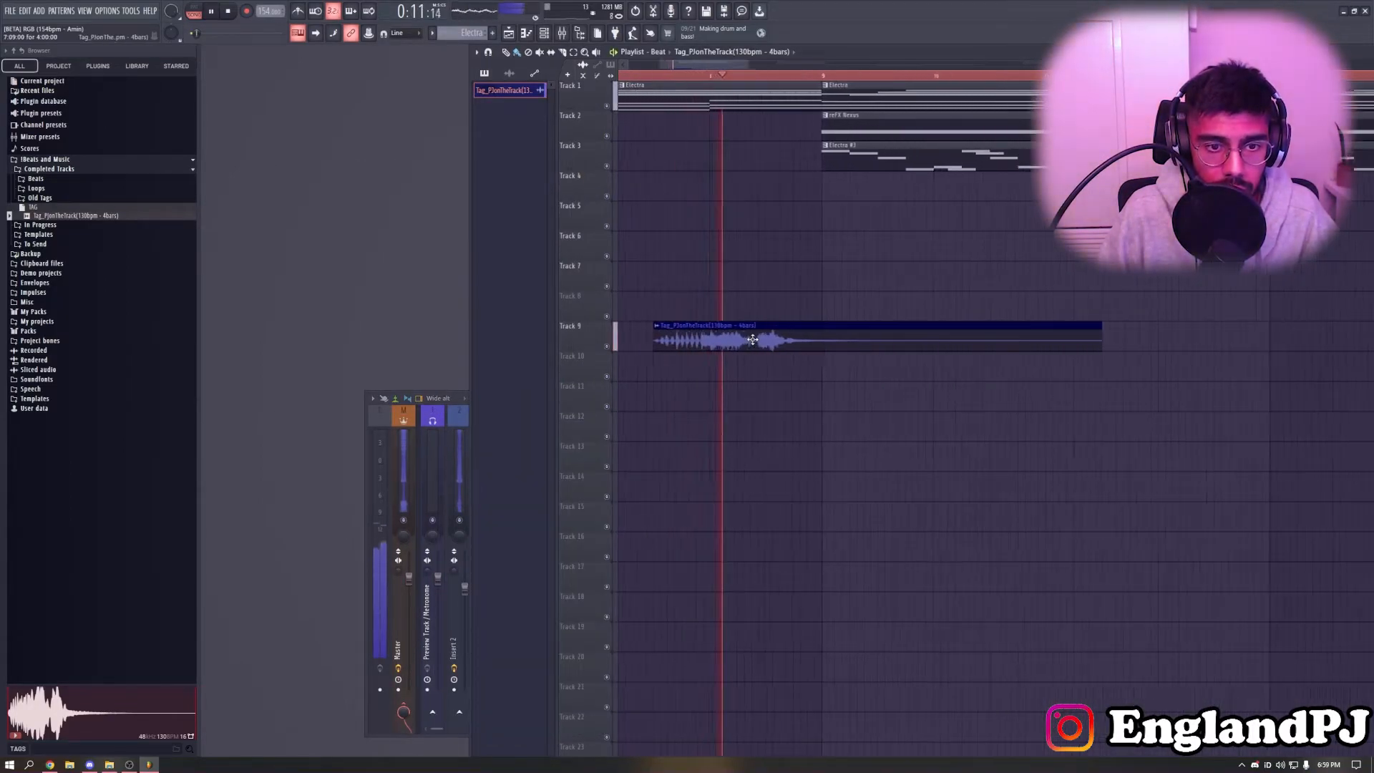
scroll(788, 384, "down", 5)
key("space")
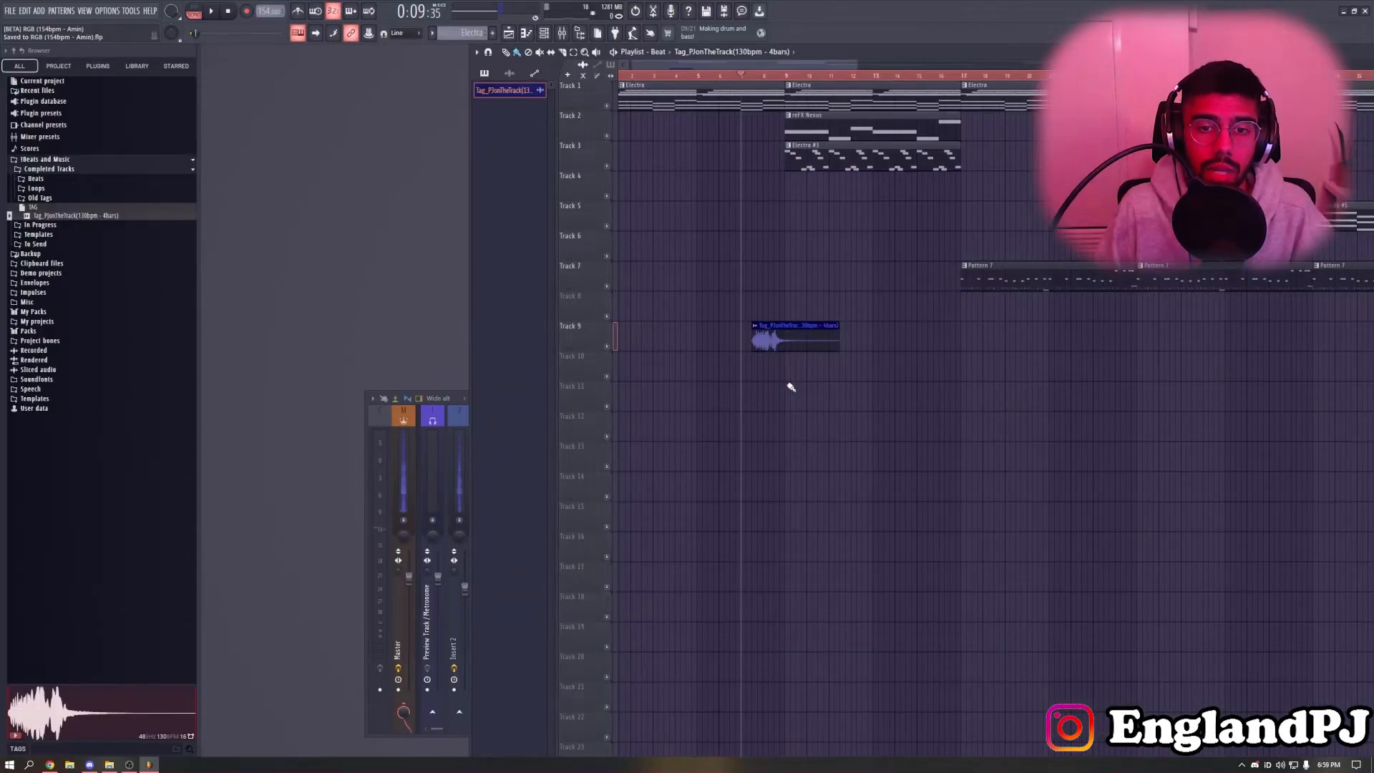
scroll(792, 401, "down", 3)
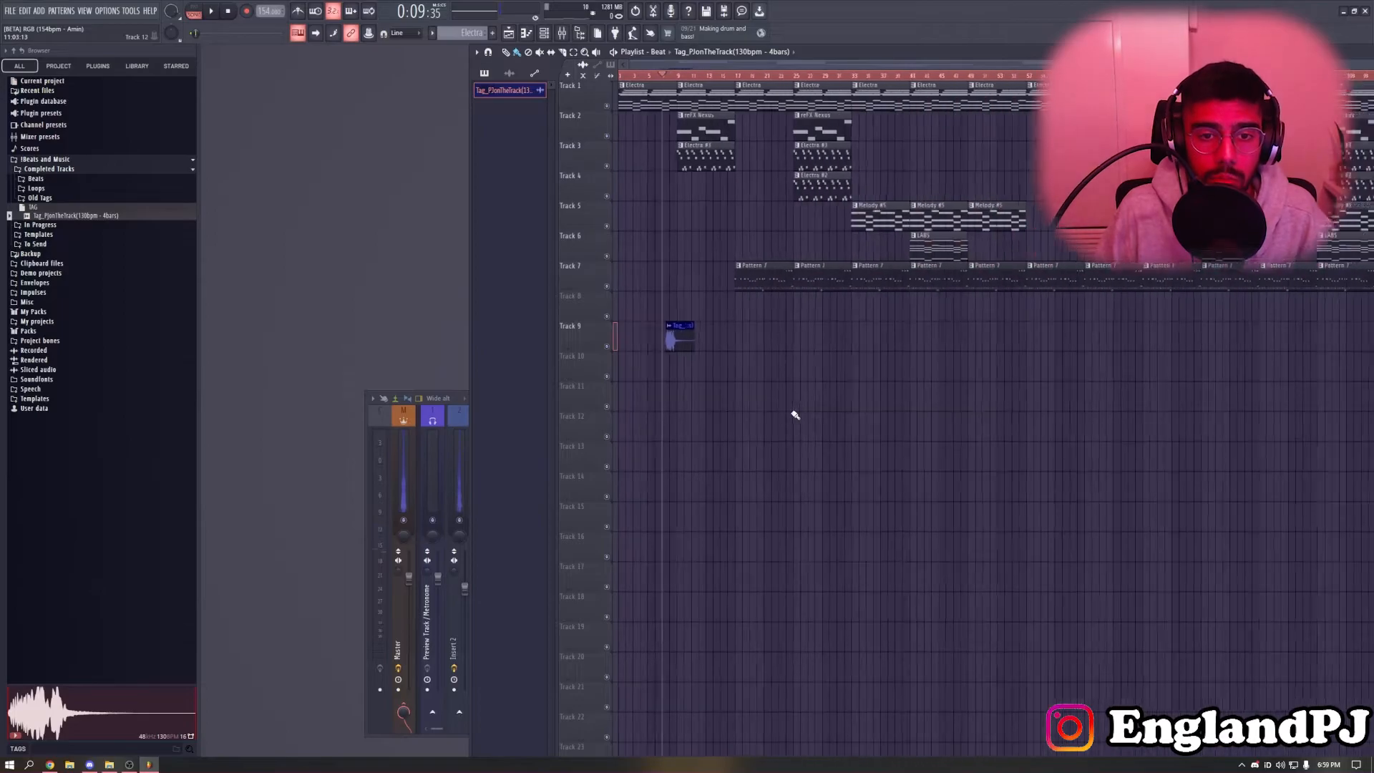